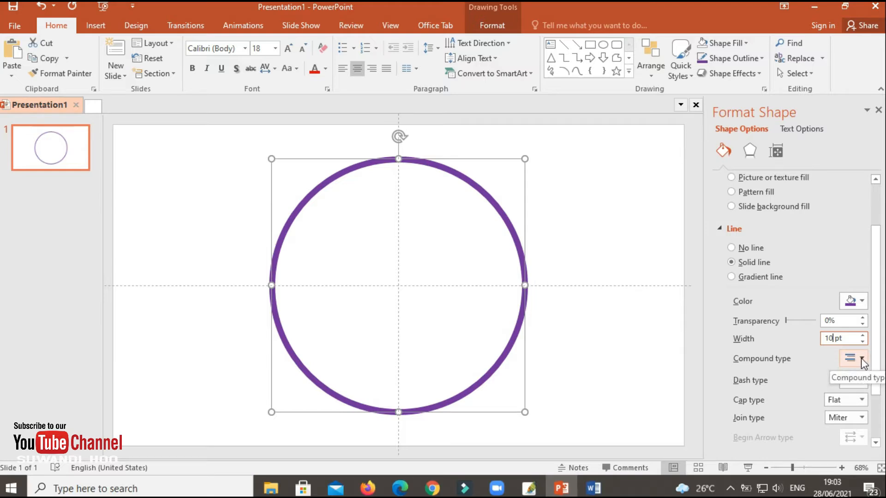
# Change the circle outline's compound type to a double line with a thick outer and thin inner stroke
pyautogui.click(861, 358)
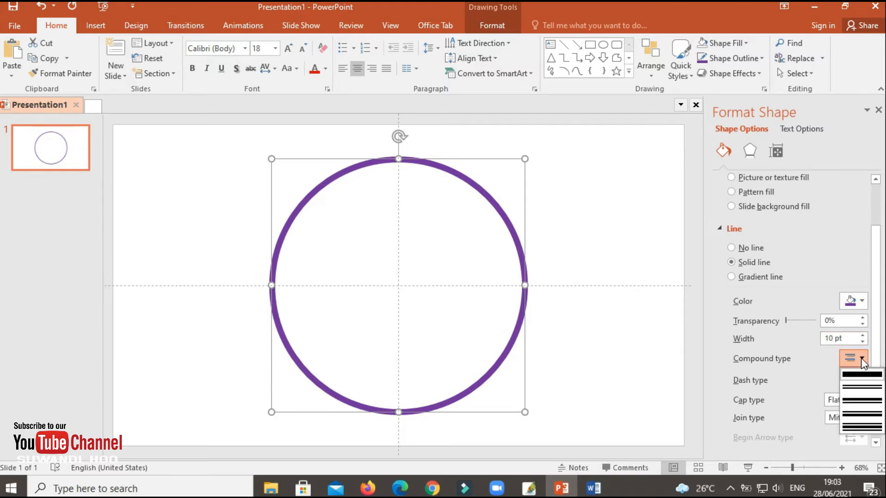
pyautogui.click(862, 400)
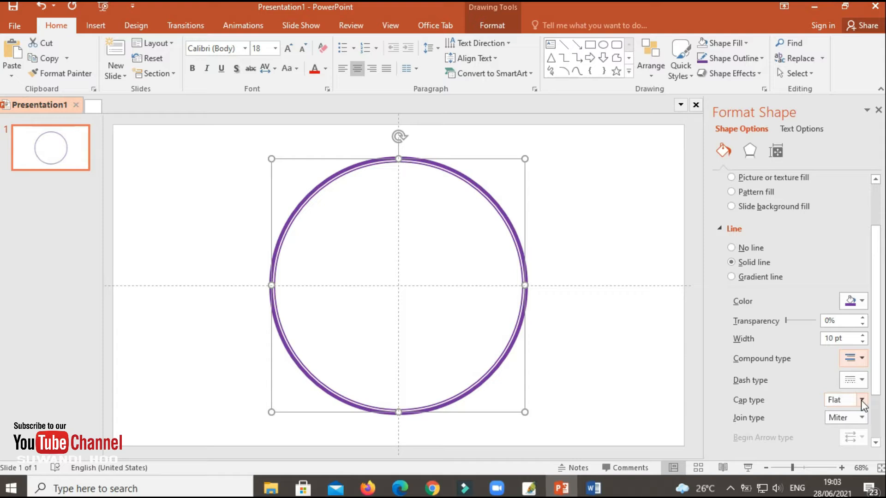
pyautogui.click(587, 326)
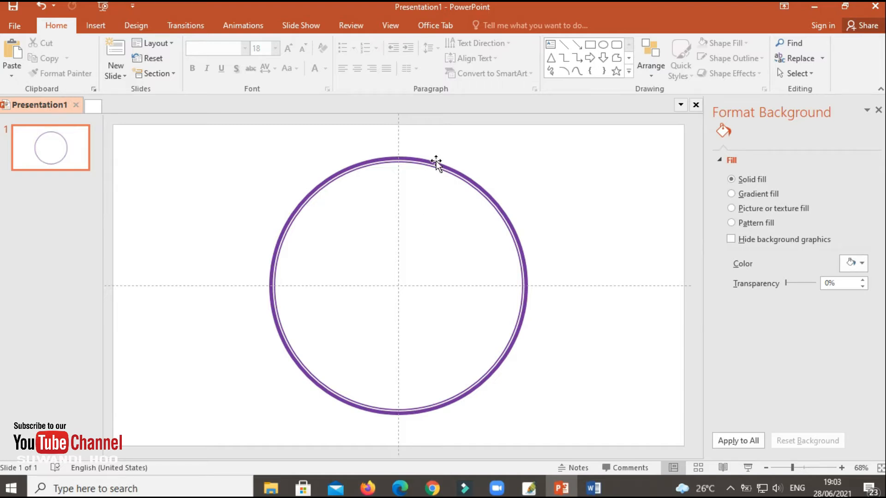
# Duplicate the purple circle and offset the copy down and to the right of the original
pyautogui.click(415, 163)
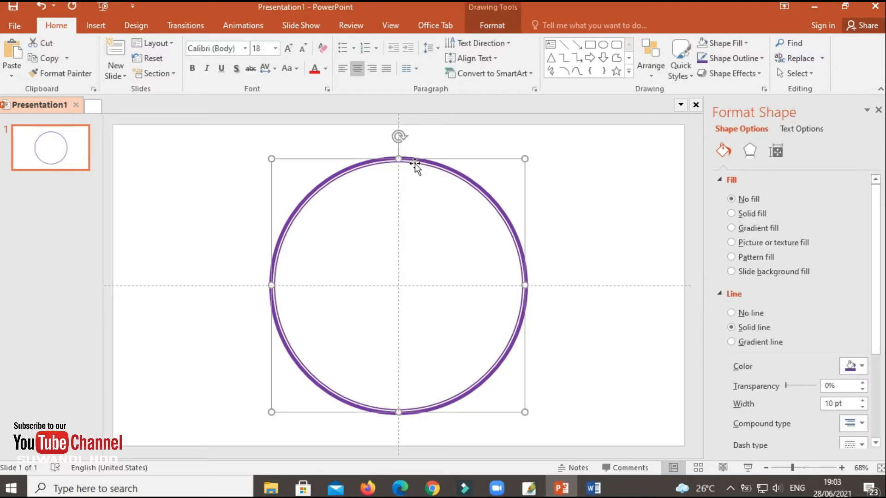
pyautogui.hotkey('ctrl', 'd')
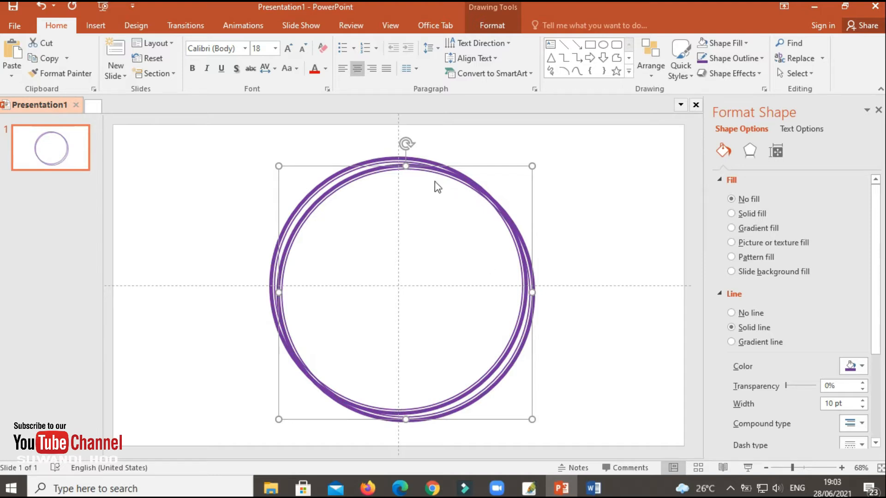
pyautogui.moveTo(431, 170); pyautogui.dragTo(445, 208)
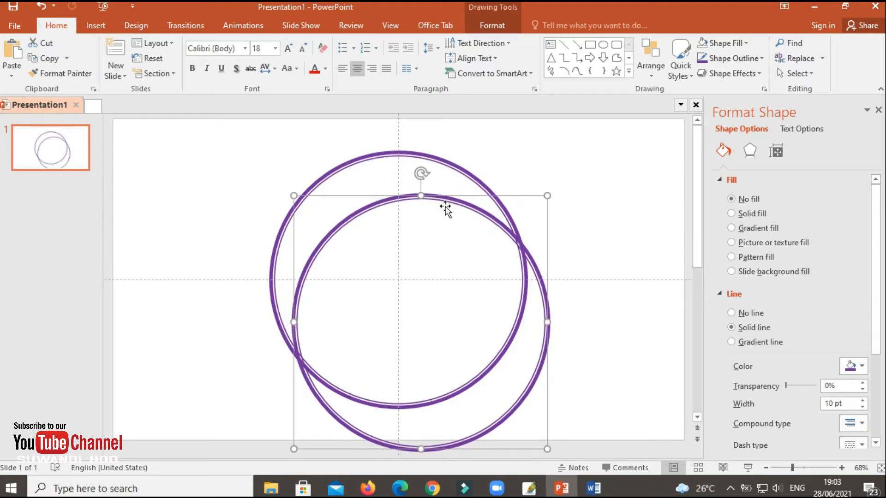
# Resize the duplicated circle to 10 cm high and 10 cm wide
pyautogui.doubleClick(449, 202)
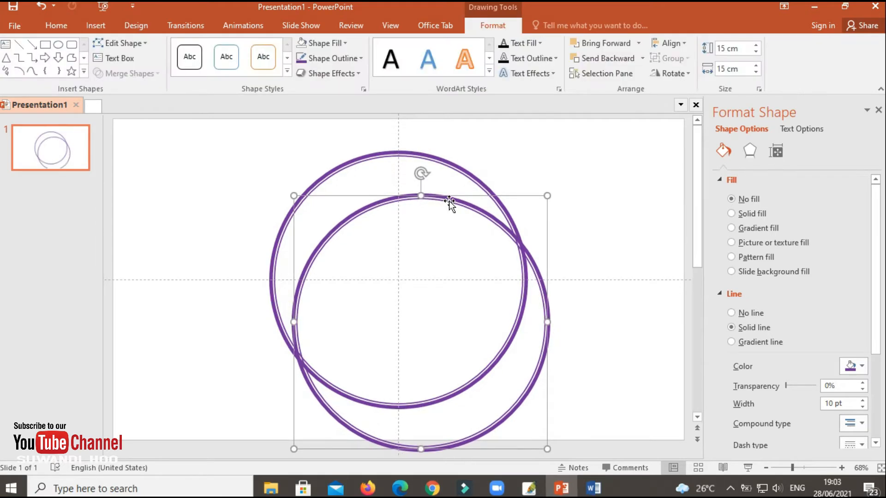
pyautogui.click(727, 48)
pyautogui.doubleClick(720, 48)
pyautogui.write('10')
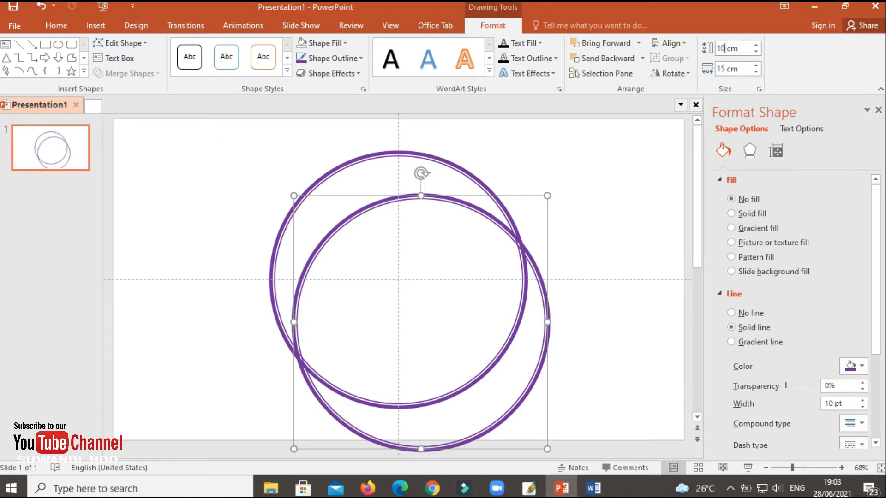
pyautogui.doubleClick(723, 69)
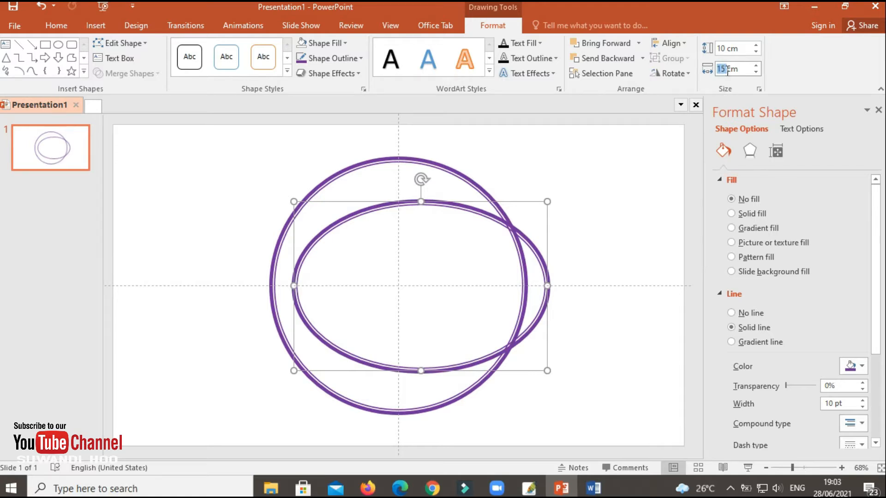
pyautogui.write('10')
pyautogui.click(641, 170)
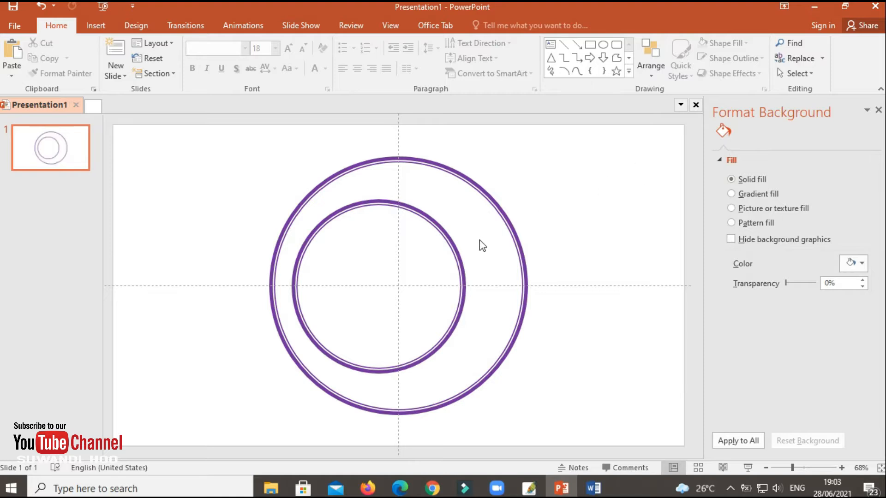
# Center the 10 cm circle on the slide both horizontally and vertically
pyautogui.click(442, 228)
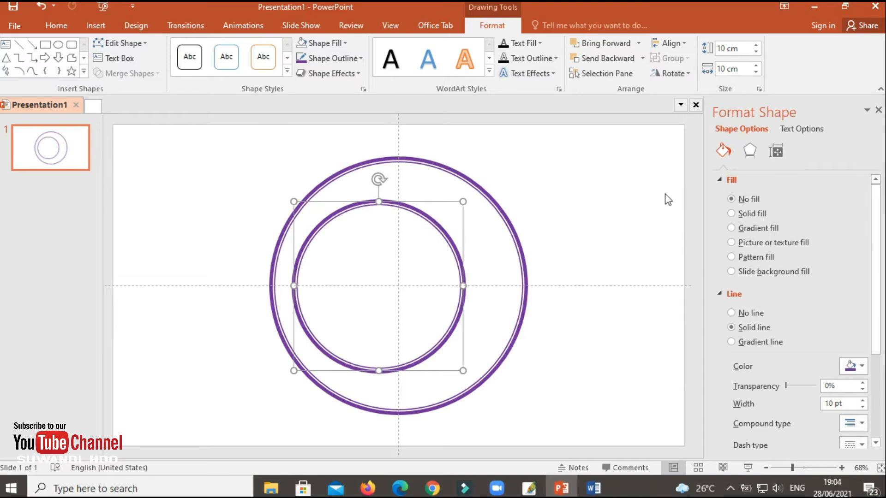
pyautogui.click(681, 49)
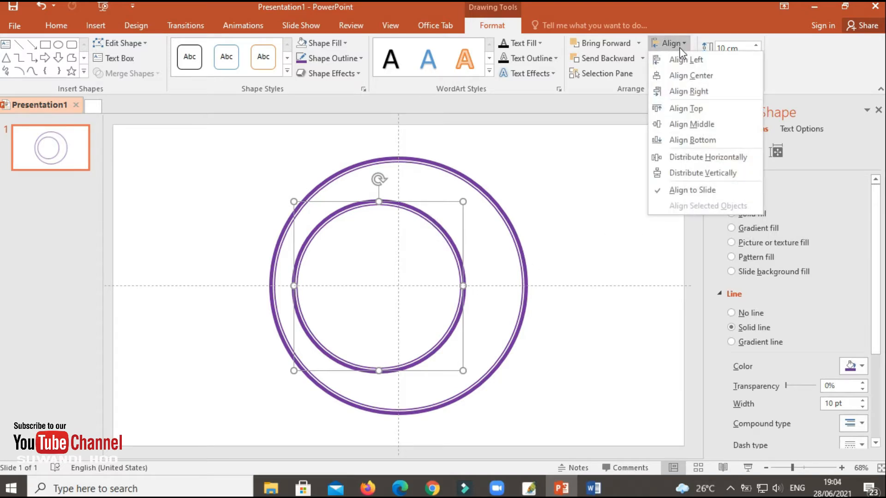
pyautogui.click(681, 74)
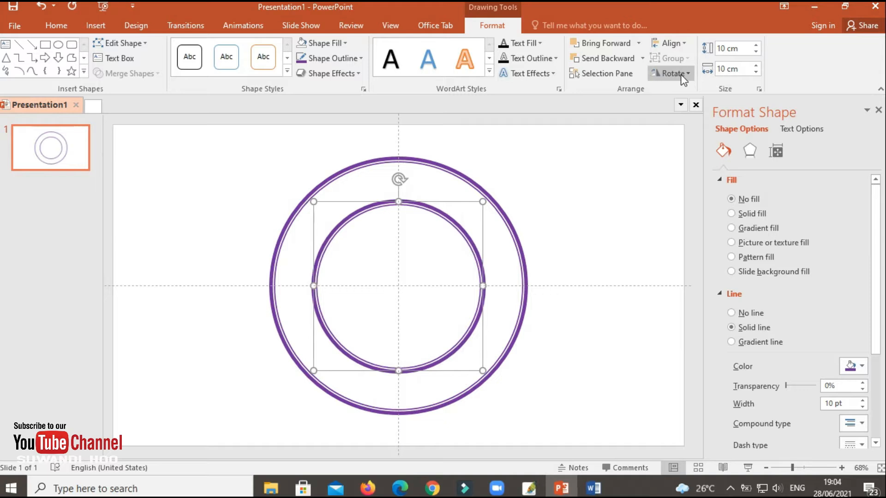
pyautogui.click(683, 48)
pyautogui.click(691, 123)
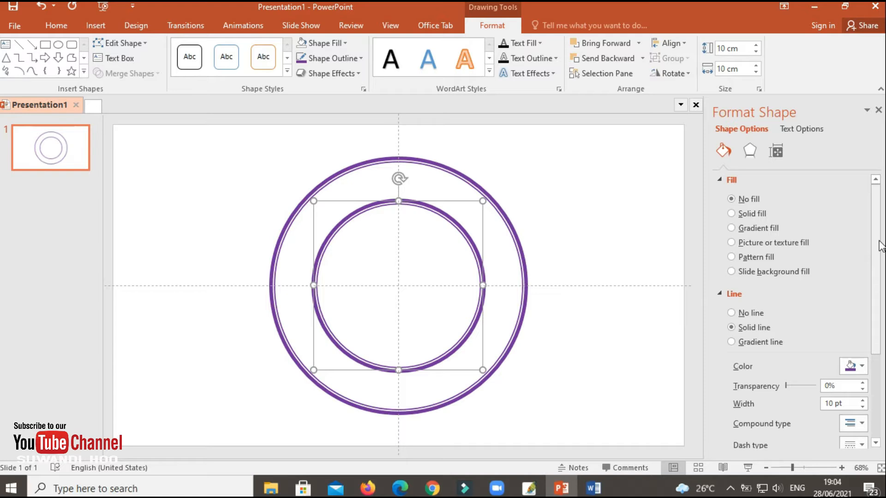
# Set the inner circle's outline width to 6 pt
pyautogui.scroll(-3, 879, 258)
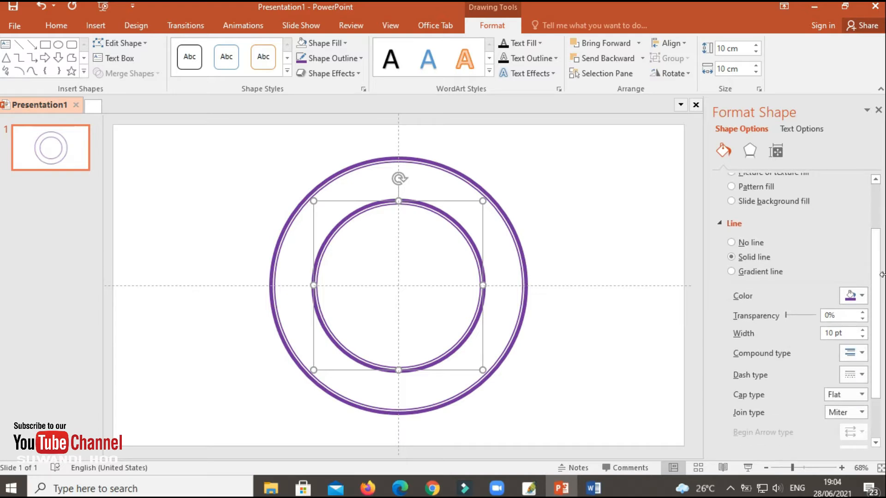
pyautogui.click(826, 334)
pyautogui.doubleClick(834, 333)
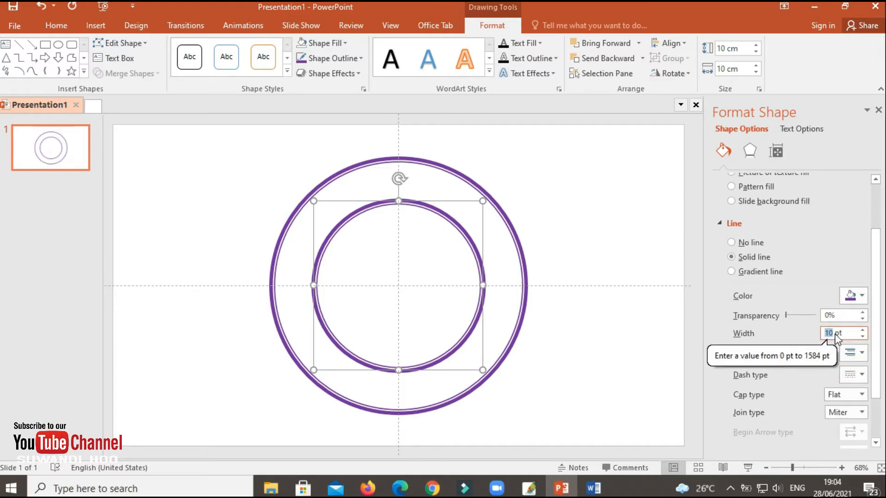
pyautogui.write('6')
pyautogui.press('Return')
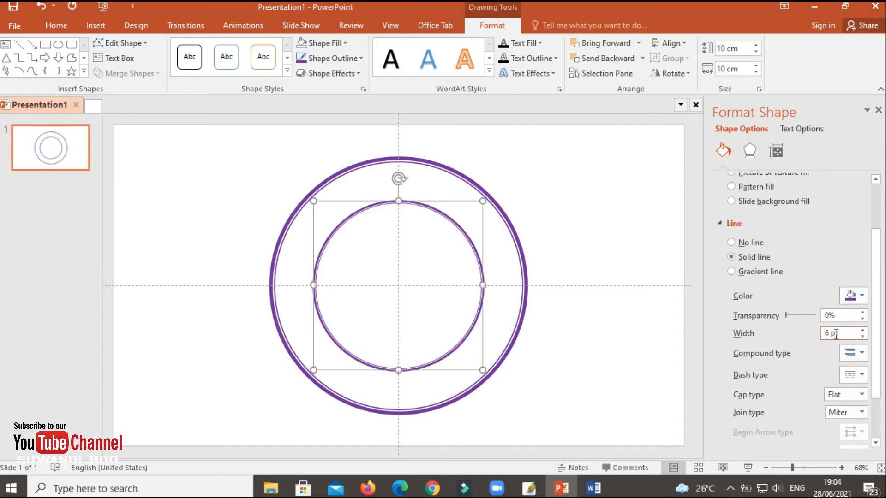
# Change the inner circle's outline compound type to a simple single line and deselect the circle
pyautogui.click(861, 354)
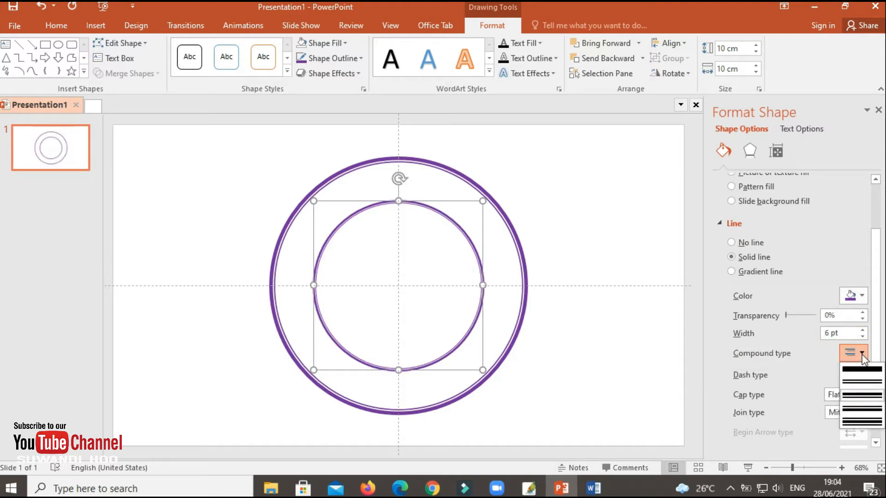
pyautogui.click(863, 369)
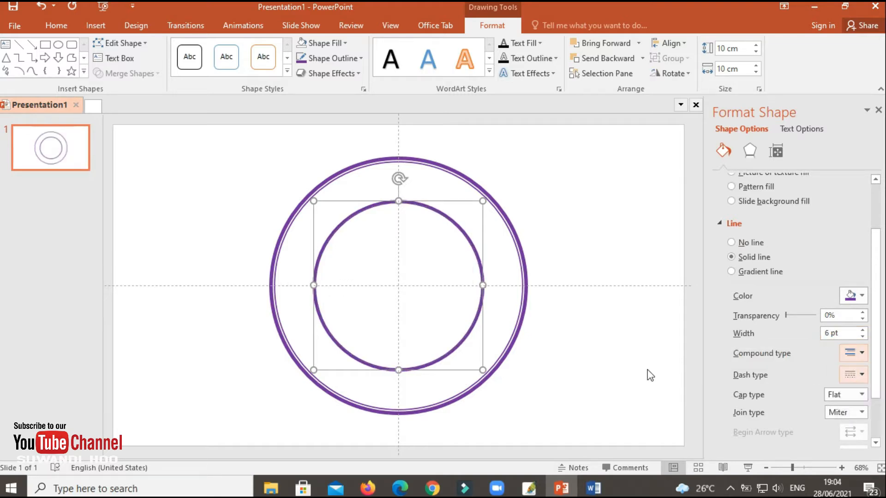
pyautogui.click(862, 354)
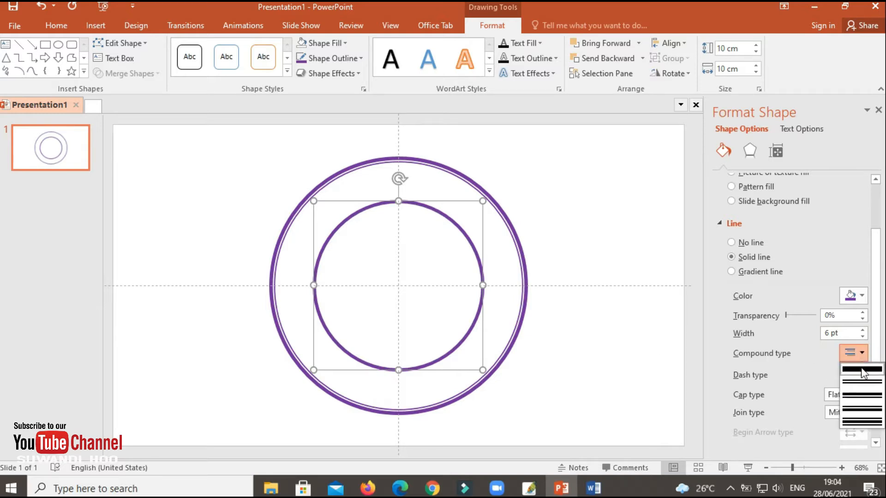
pyautogui.click(637, 337)
pyautogui.click(620, 326)
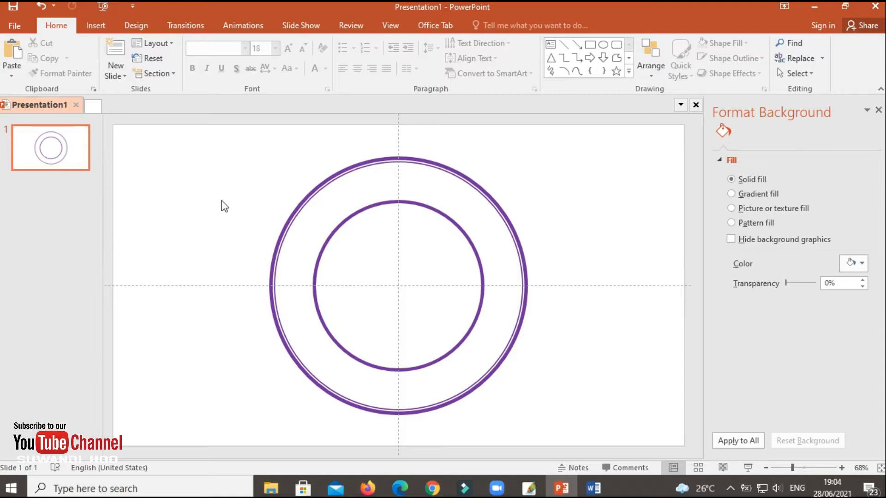
# Draw a nearly horizontal line about 10 cm long across the inner circle, slightly above its center
pyautogui.click(102, 27)
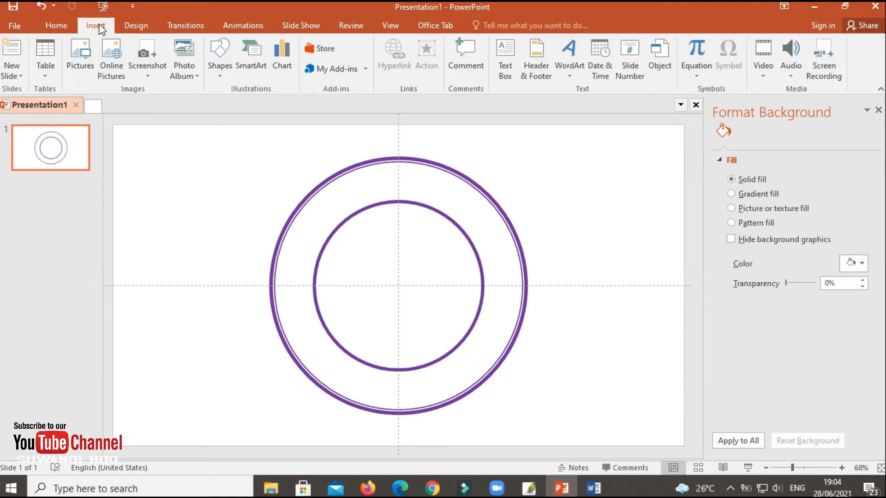
pyautogui.click(219, 69)
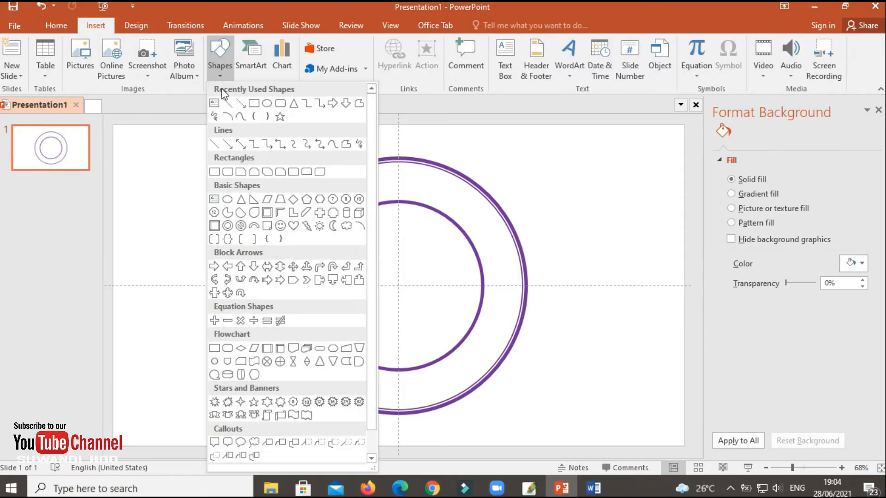
pyautogui.click(228, 104)
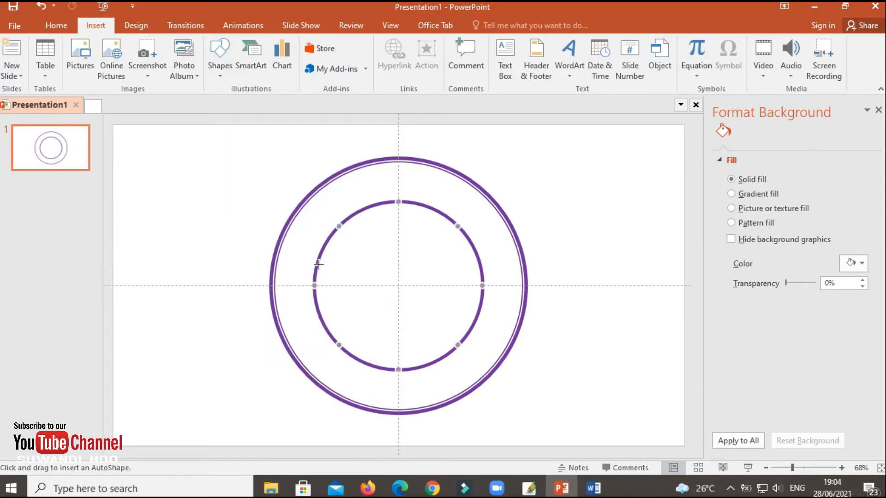
pyautogui.moveTo(315, 263); pyautogui.dragTo(480, 261)
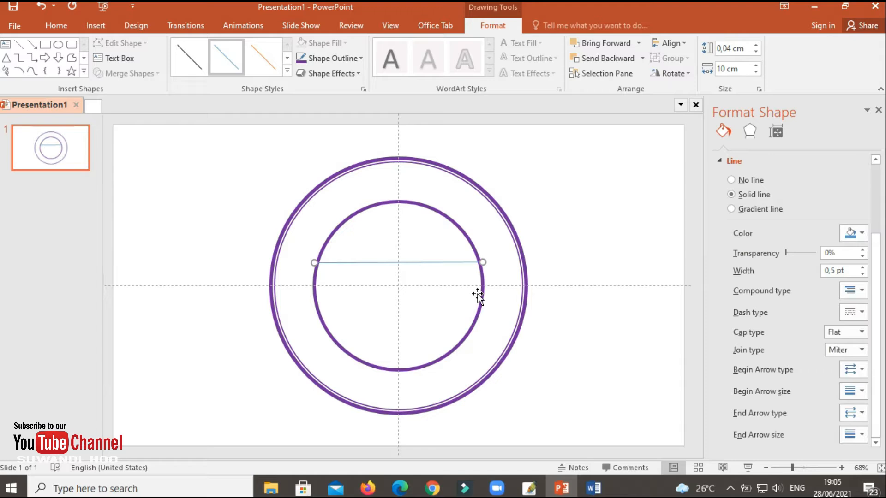
# Format the line across the inner circle with the standard purple color and a 6 pt width
pyautogui.click(358, 58)
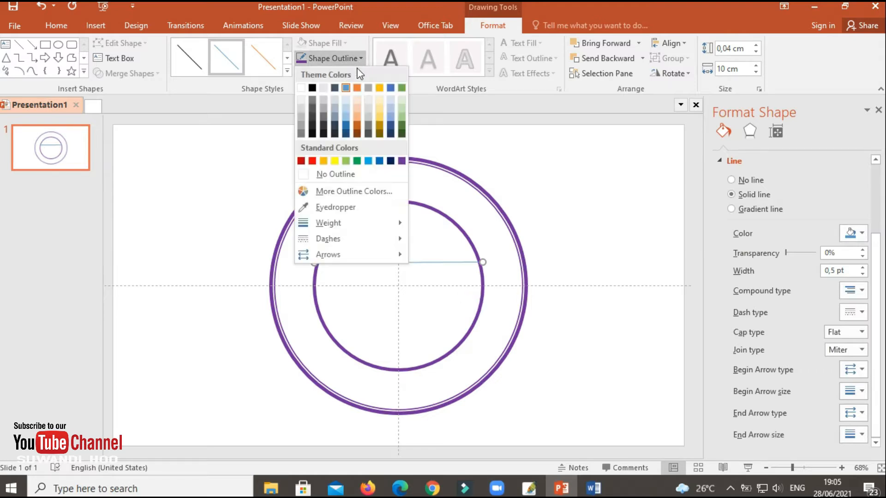
pyautogui.click(401, 161)
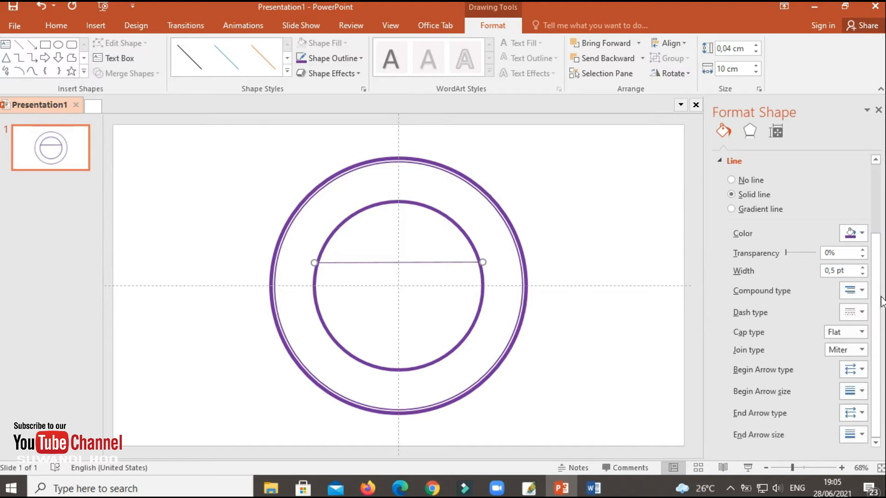
pyautogui.click(835, 271)
pyautogui.moveTo(826, 271); pyautogui.dragTo(821, 272)
pyautogui.write('6')
pyautogui.press('Return')
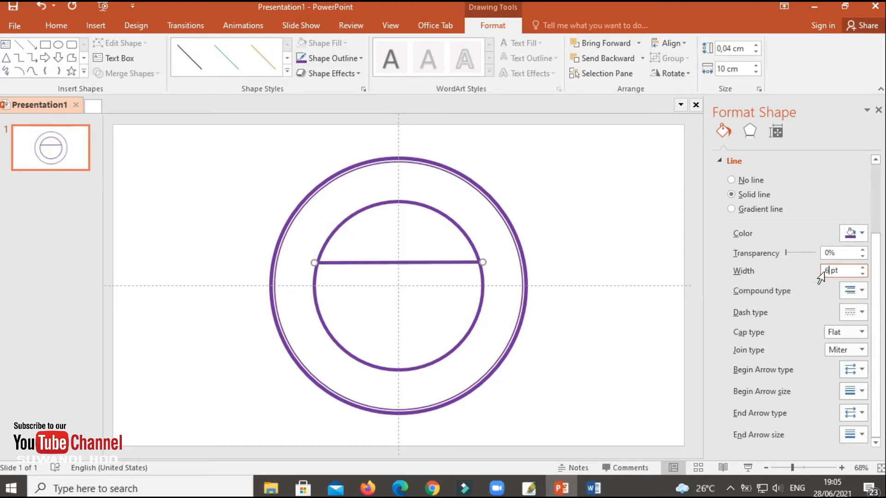
pyautogui.click(597, 276)
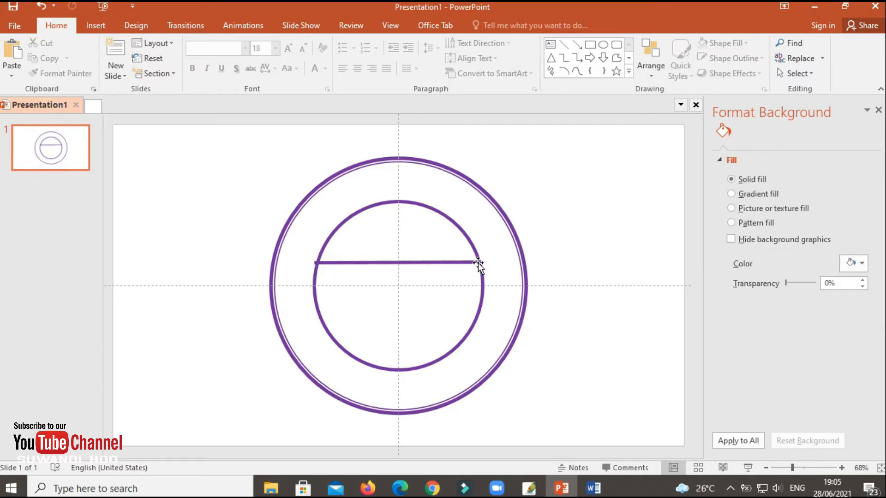
# Nudge the purple line down slightly so both ends meet the inner circle's outline
pyautogui.click(450, 263)
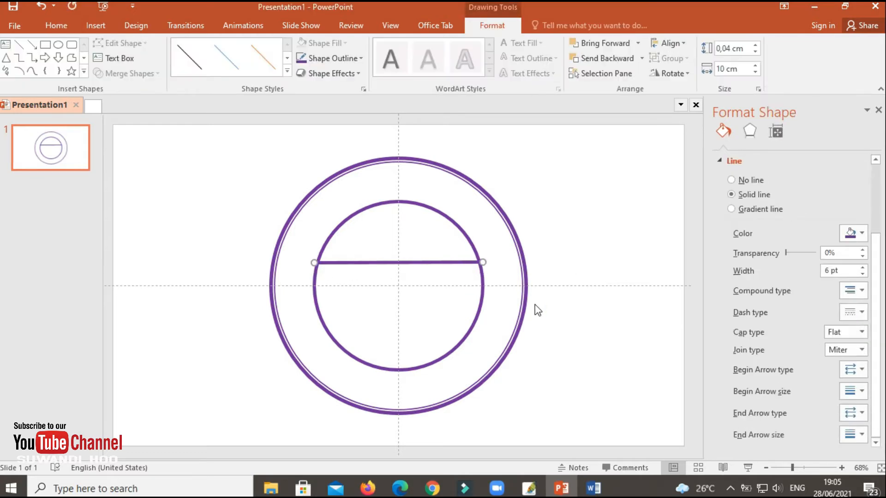
pyautogui.press('Down')
pyautogui.press('Down')
pyautogui.press('Down')
pyautogui.press('Down')
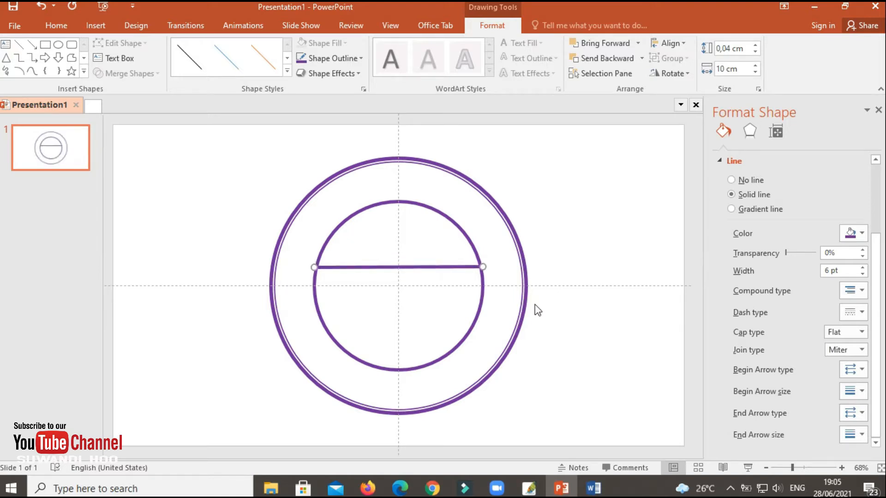
pyautogui.press('Escape')
pyautogui.click(445, 267)
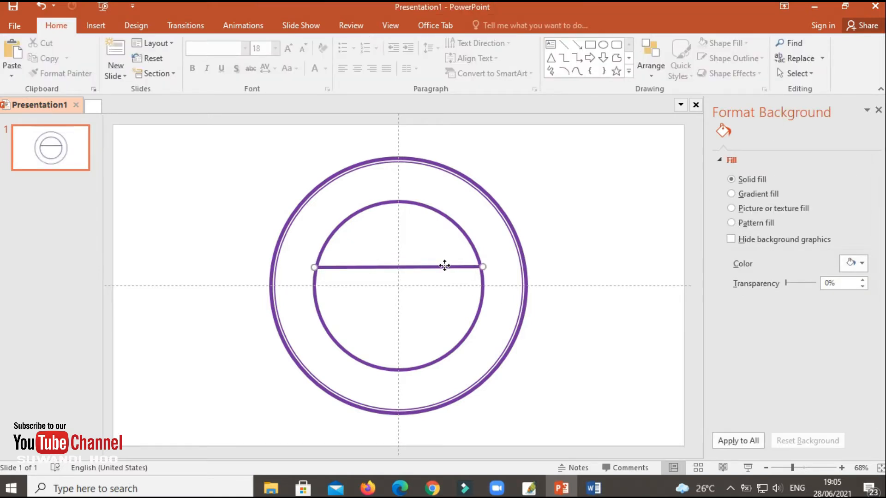
pyautogui.press('Down')
pyautogui.press('Down')
pyautogui.press('Down')
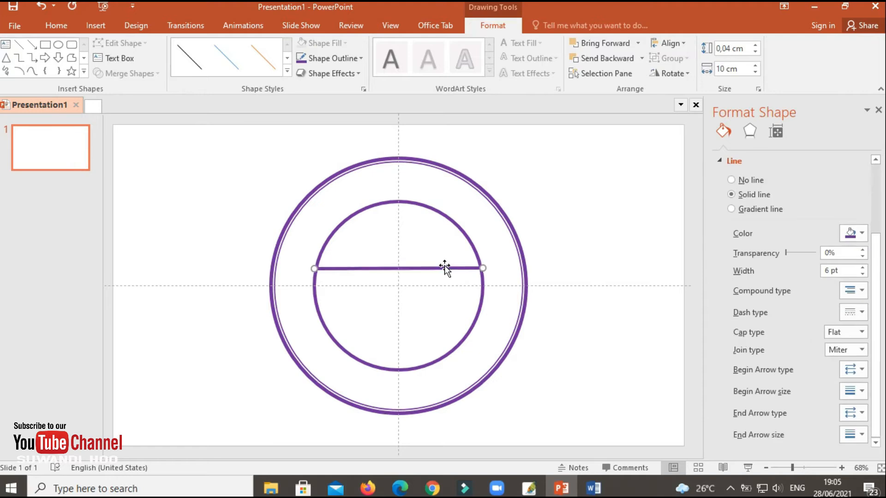
pyautogui.click(608, 311)
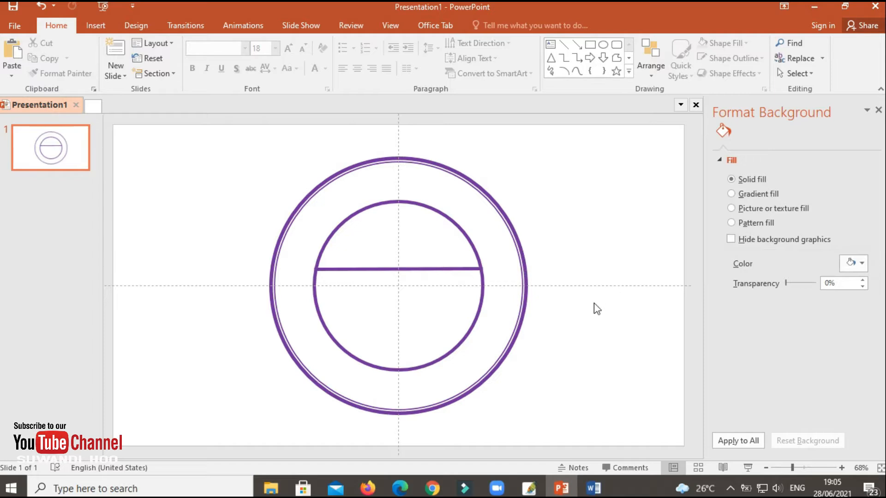
# Adjust the left endpoint of the purple line so it runs level and stops at the inner circle's outline
pyautogui.click(342, 271)
pyautogui.moveTo(313, 270); pyautogui.dragTo(316, 268)
pyautogui.click(201, 302)
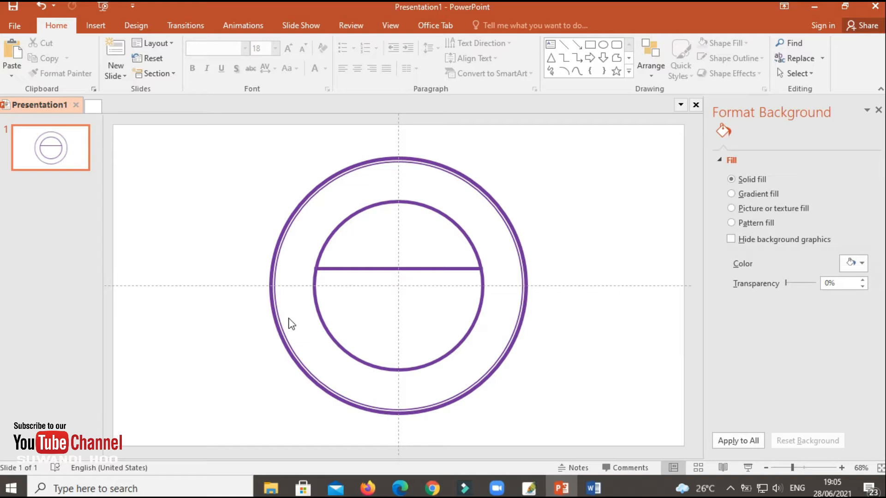
# Duplicate the purple line straight down so a parallel copy crosses the inner circle slightly below its center
pyautogui.click(345, 270)
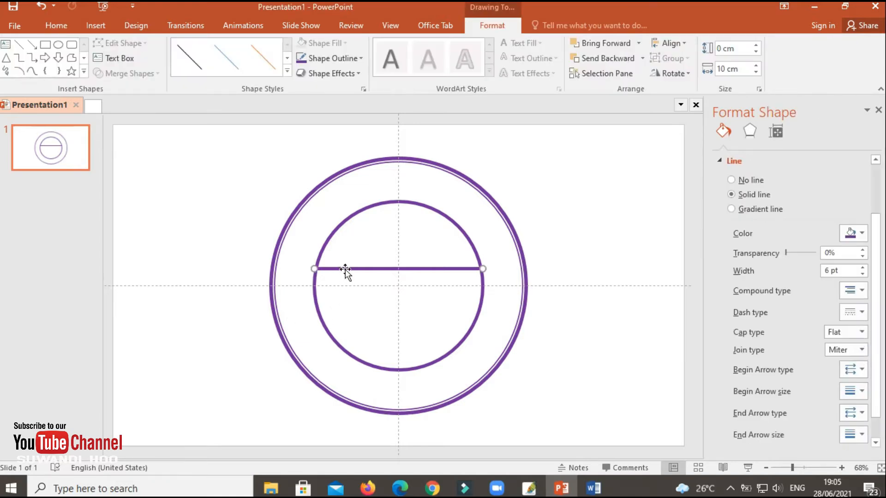
pyautogui.moveTo(346, 271); pyautogui.dragTo(349, 306)
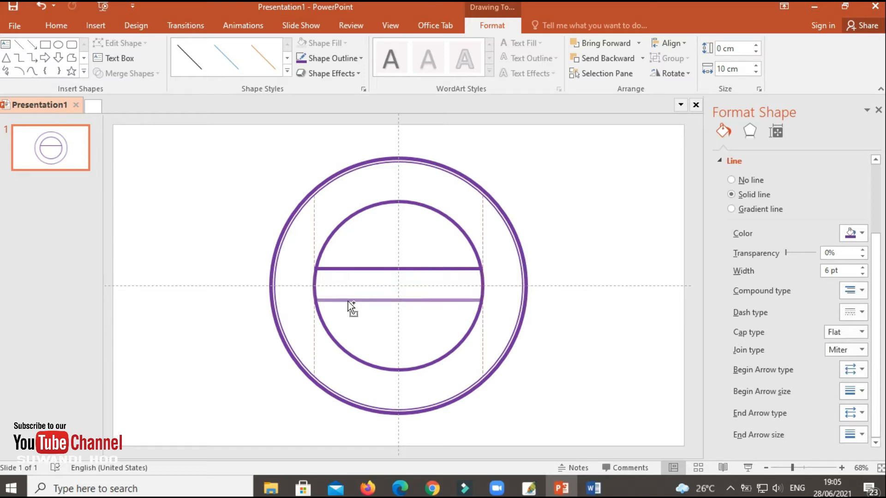
pyautogui.moveTo(348, 301); pyautogui.dragTo(348, 301)
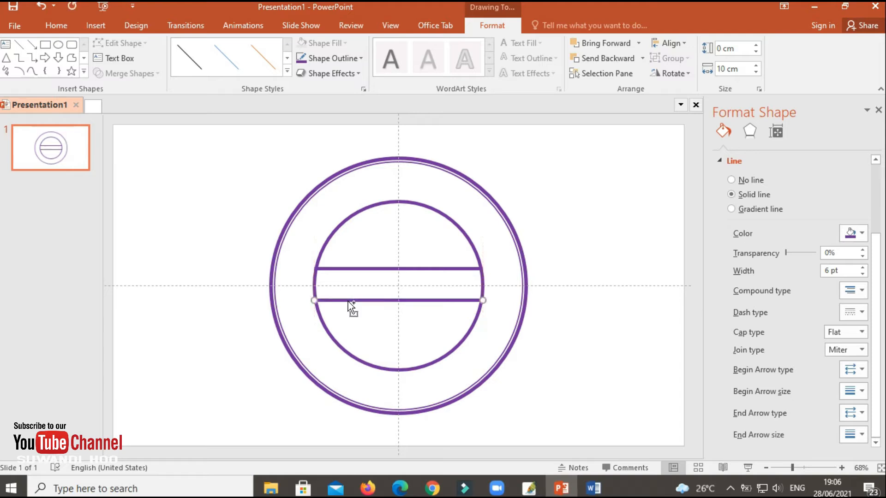
pyautogui.click(229, 339)
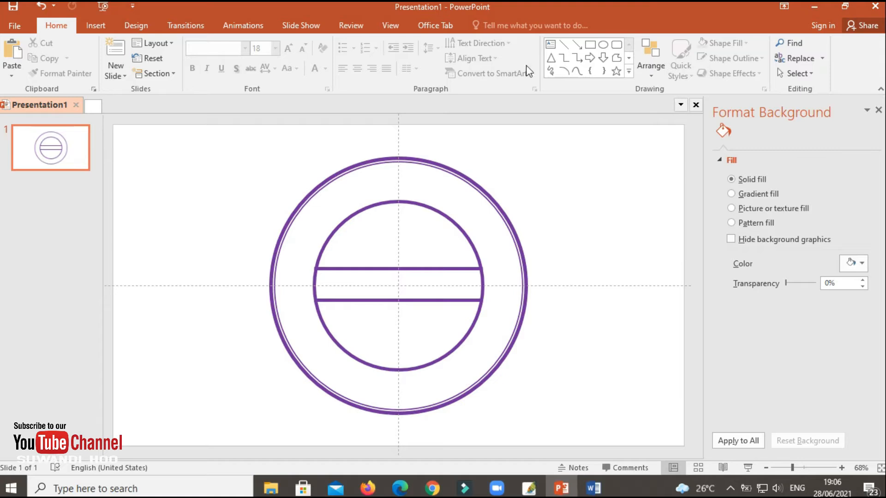
# Insert a plain black WordArt text and set its font to Arial
pyautogui.click(106, 28)
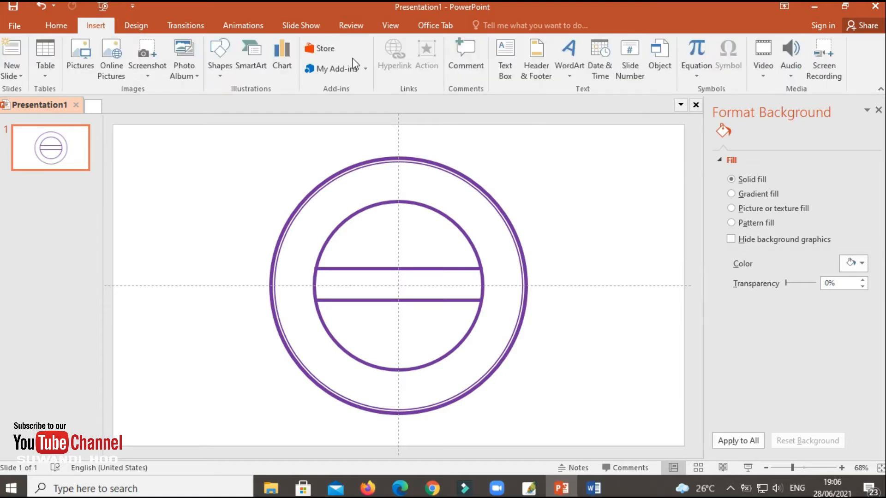
pyautogui.click(562, 69)
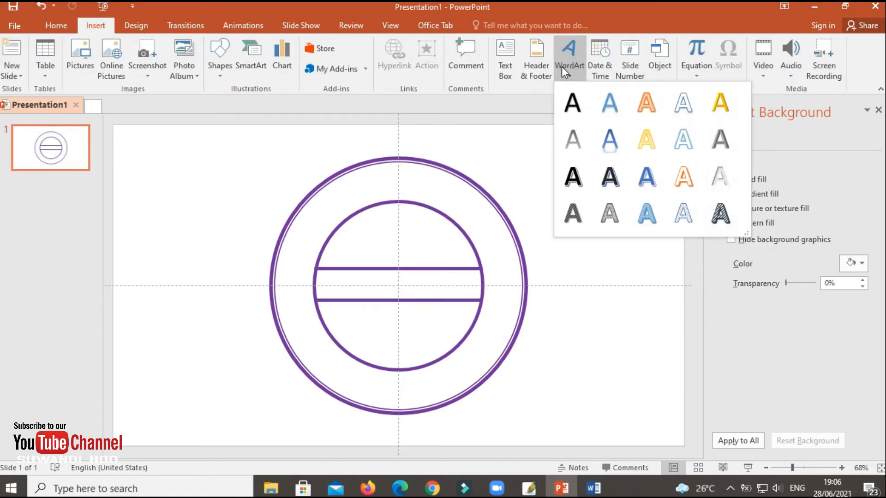
pyautogui.click(573, 107)
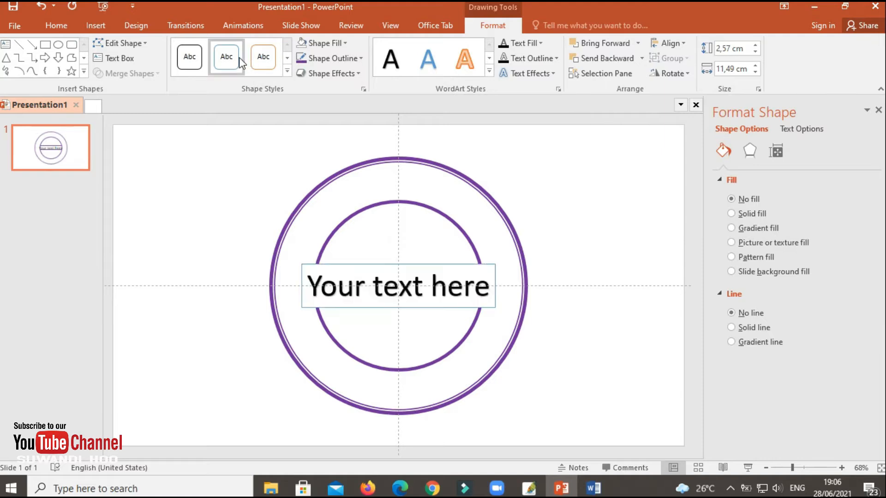
pyautogui.click(56, 26)
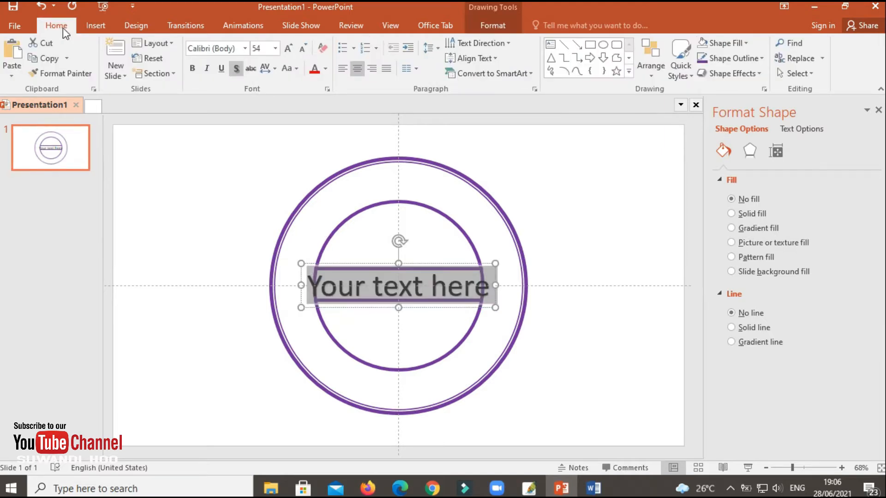
pyautogui.click(246, 49)
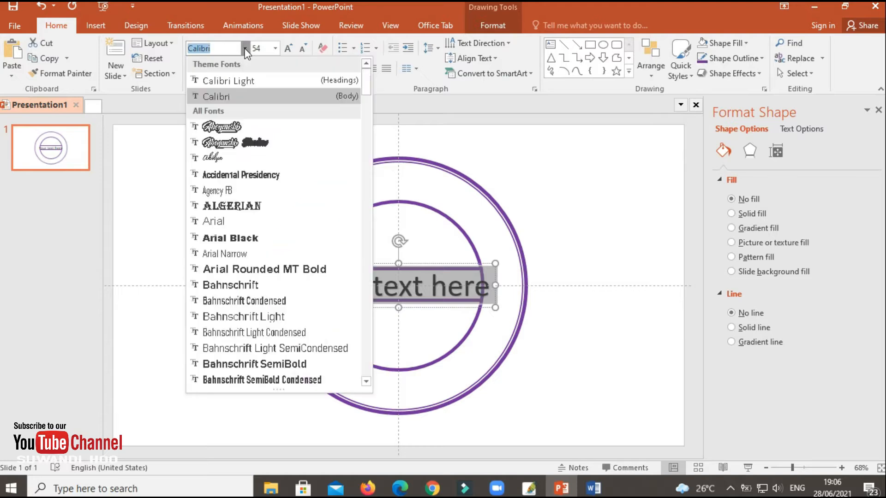
pyautogui.click(214, 221)
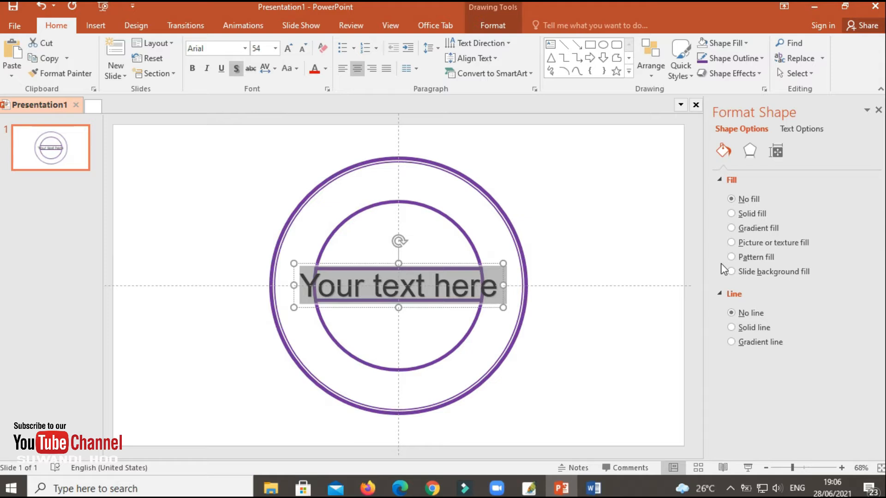
# Replace the WordArt placeholder with the text "DINAS PENDIDIKAN KABUPATEN"
pyautogui.write('DINA')
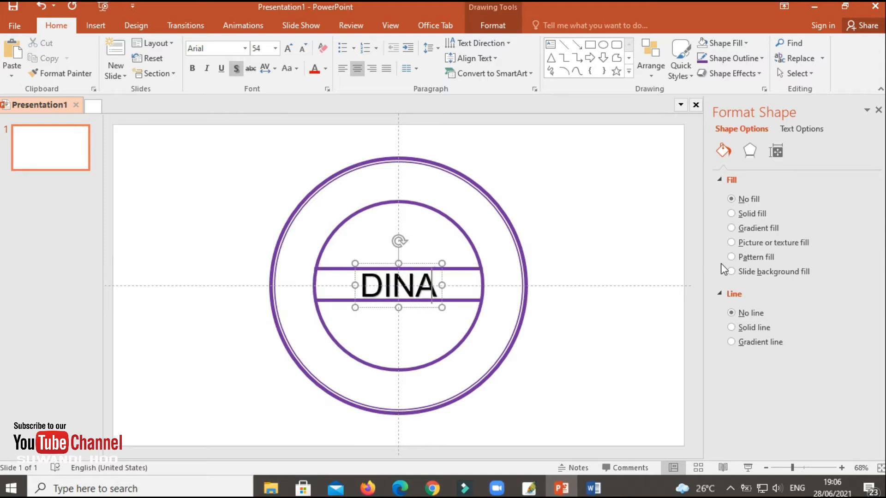
pyautogui.write('S PENDIDI')
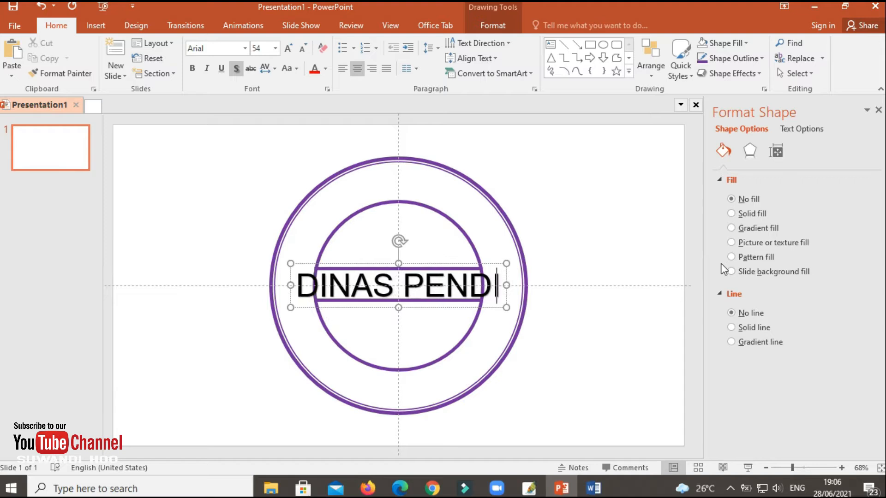
pyautogui.write('KAN KA')
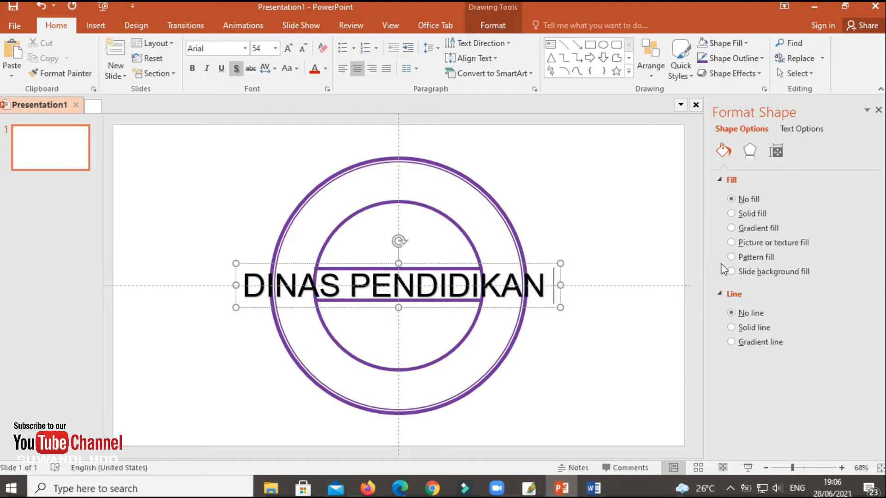
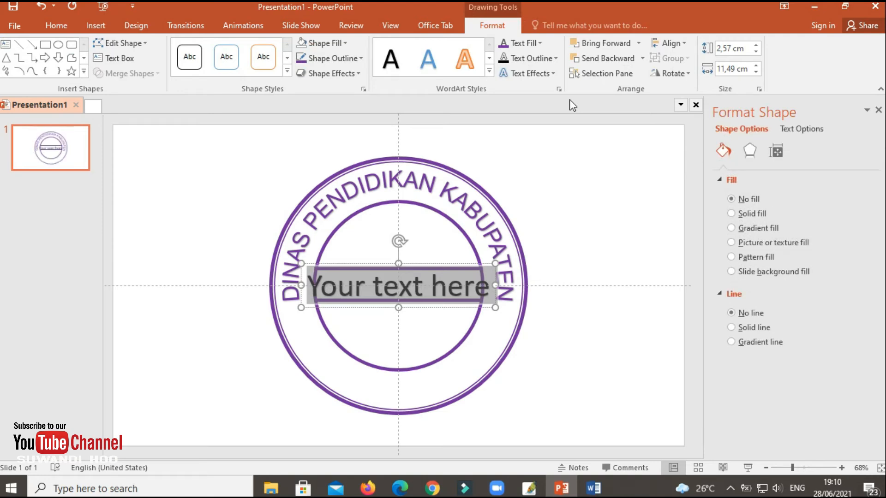
# Replace the new WordArt placeholder with "JAWA TIMUR" and curve it along the downward arch follow path
pyautogui.write('JAWA ')
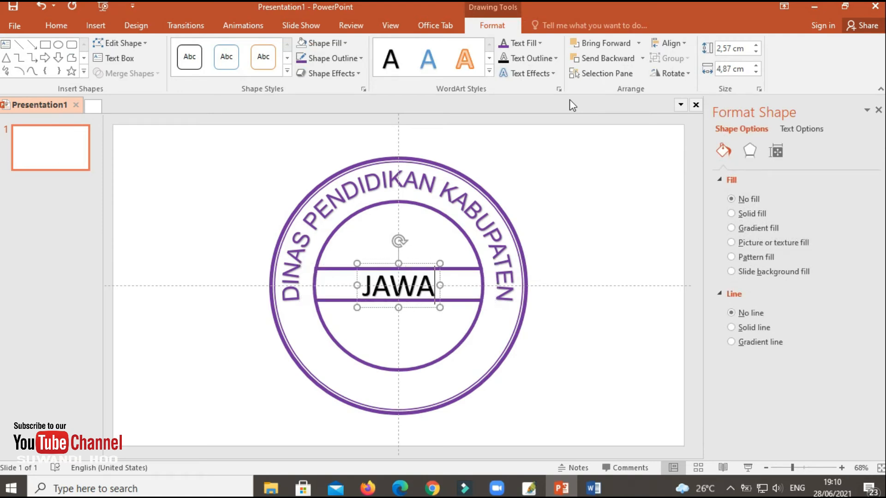
pyautogui.write('TIMUR')
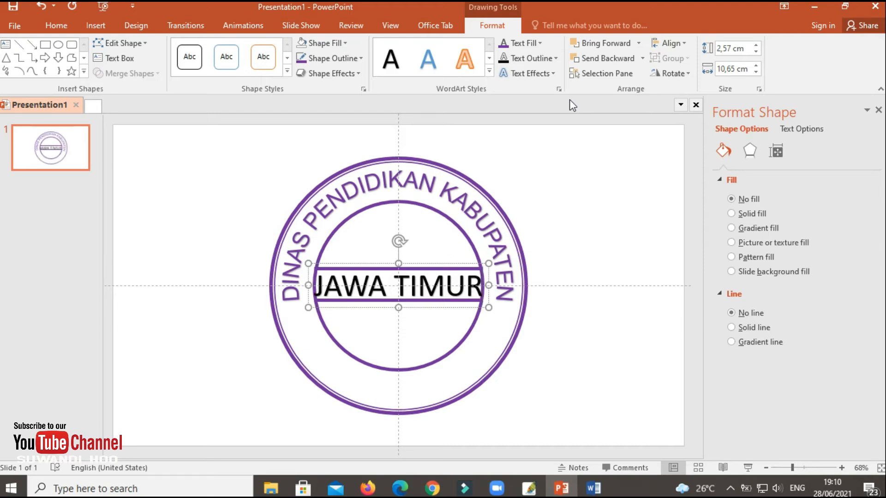
pyautogui.click(432, 26)
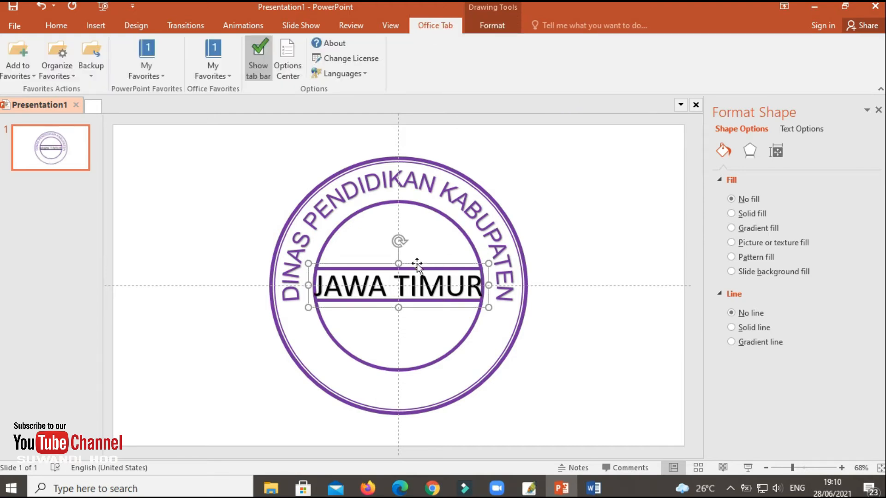
pyautogui.click(497, 26)
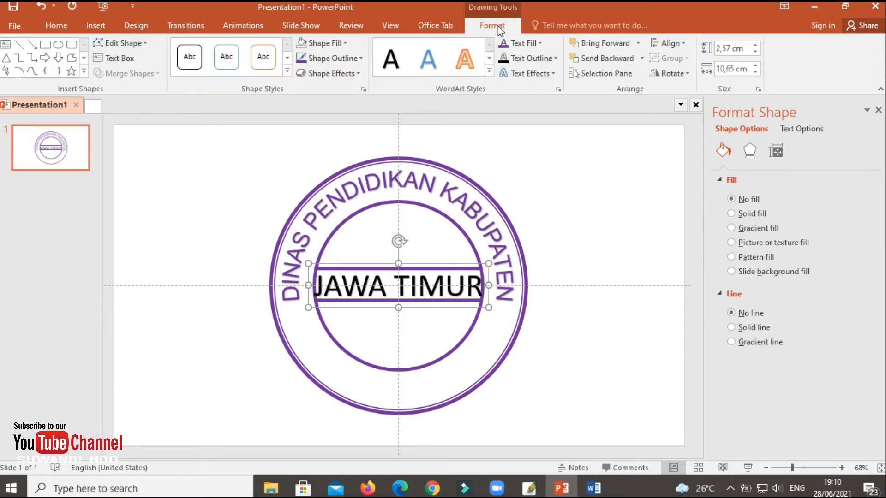
pyautogui.click(539, 76)
pyautogui.moveTo(567, 237)
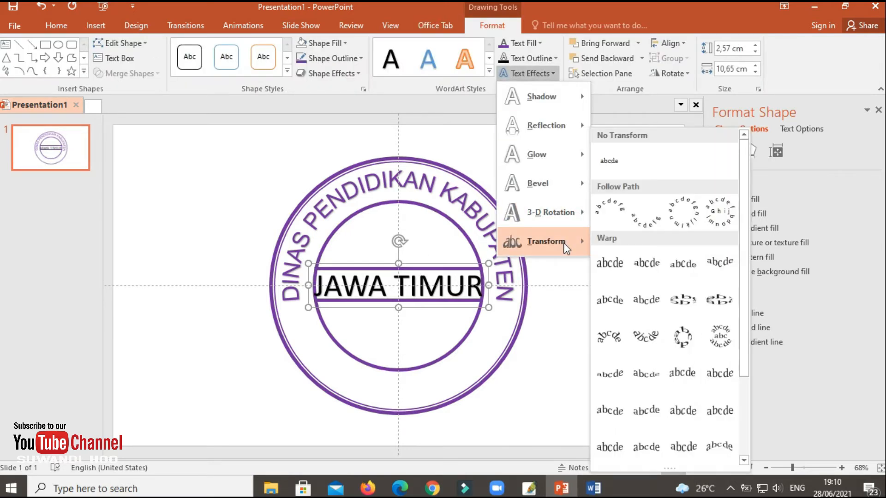
pyautogui.click(644, 221)
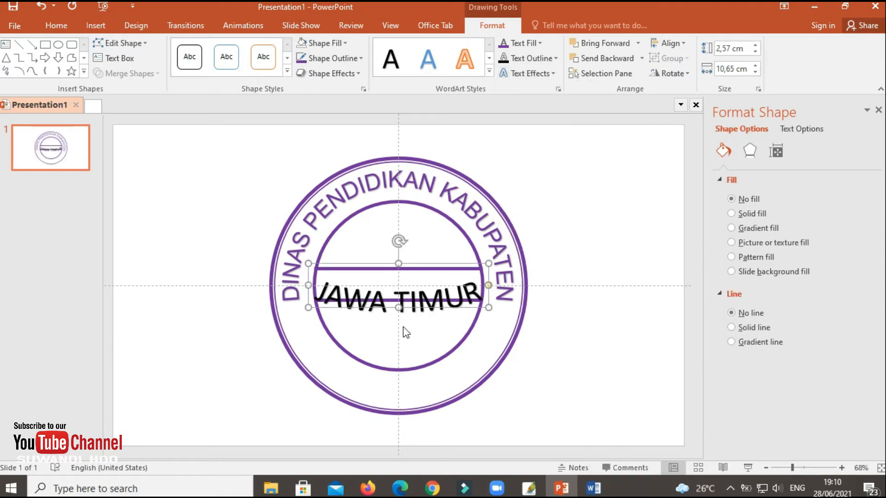
# Enlarge the "JAWA TIMUR" WordArt to about 13.25 by 13.25 cm and shorten its arch to fit the ring's lower part
pyautogui.moveTo(398, 308); pyautogui.dragTo(400, 400)
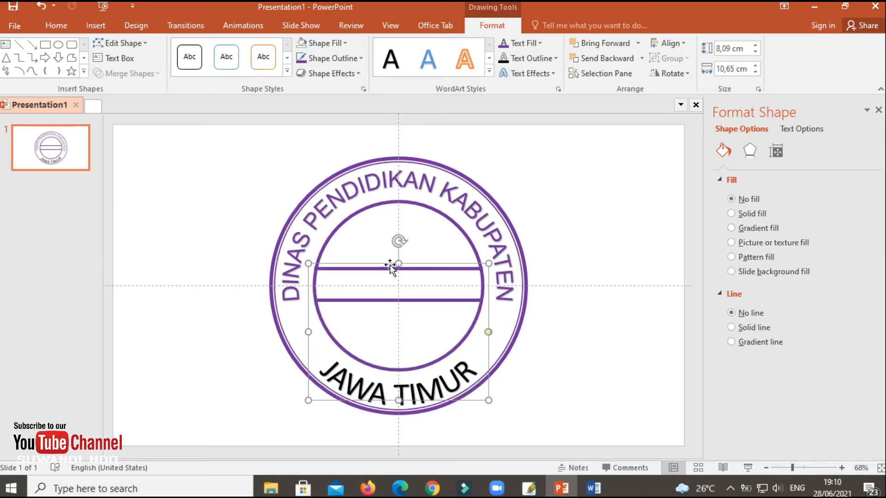
pyautogui.moveTo(399, 264); pyautogui.dragTo(398, 172)
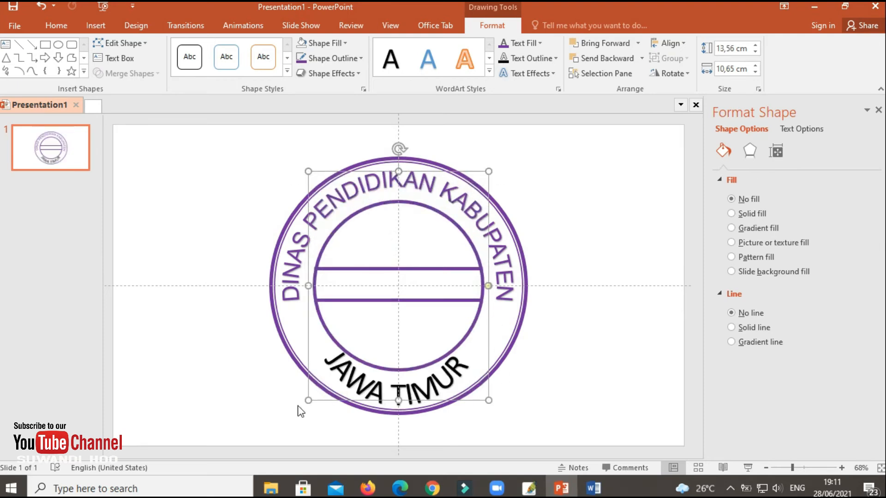
pyautogui.moveTo(306, 398); pyautogui.dragTo(287, 397)
pyautogui.moveTo(489, 397); pyautogui.dragTo(510, 400)
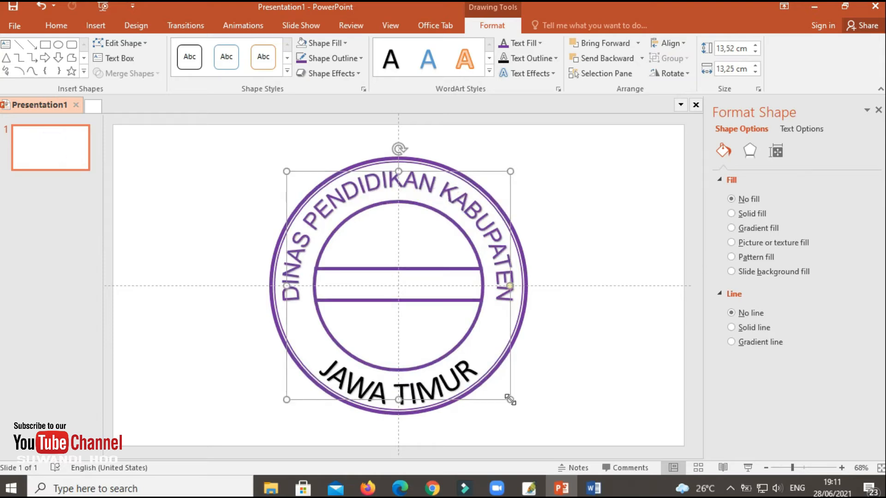
pyautogui.moveTo(398, 400); pyautogui.dragTo(399, 395)
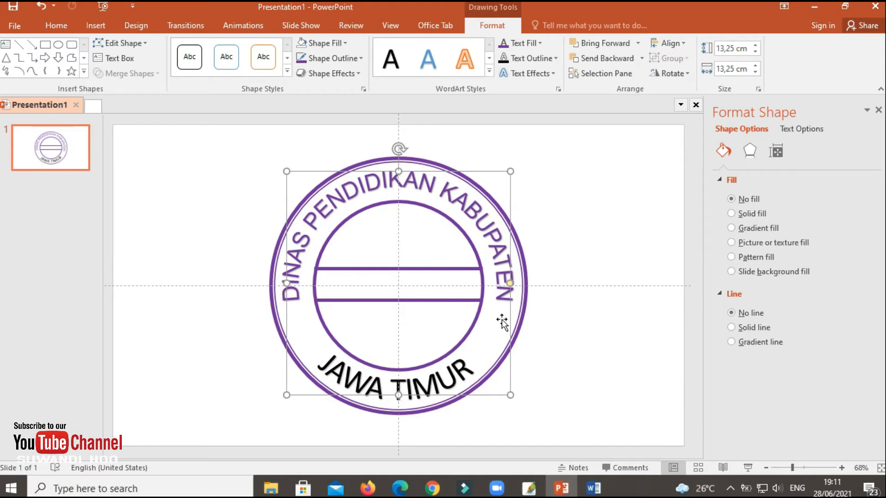
pyautogui.moveTo(510, 284); pyautogui.dragTo(495, 340)
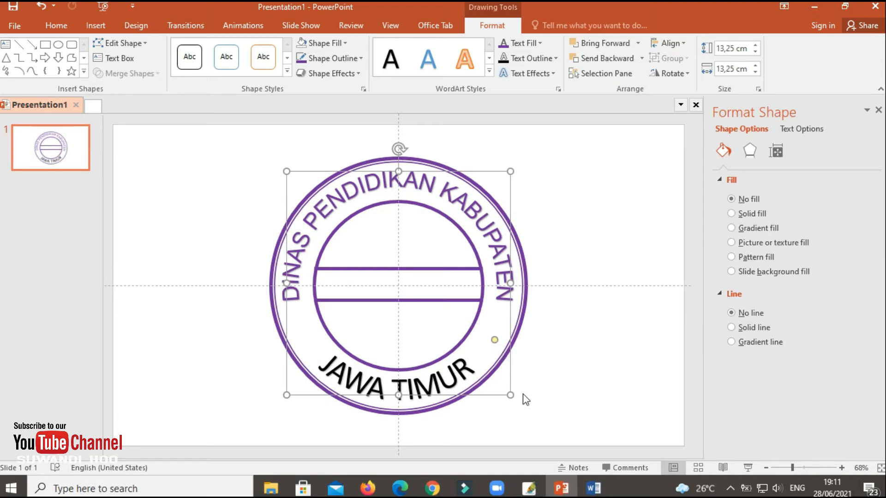
# Fill the whole "JAWA TIMUR" text with the standard purple color
pyautogui.click(462, 377)
pyautogui.hotkey('ctrl', 'a')
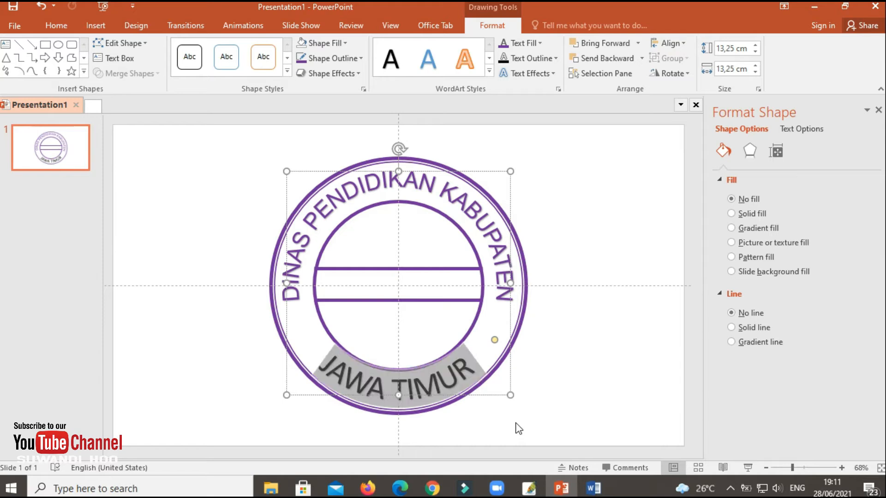
pyautogui.click(524, 45)
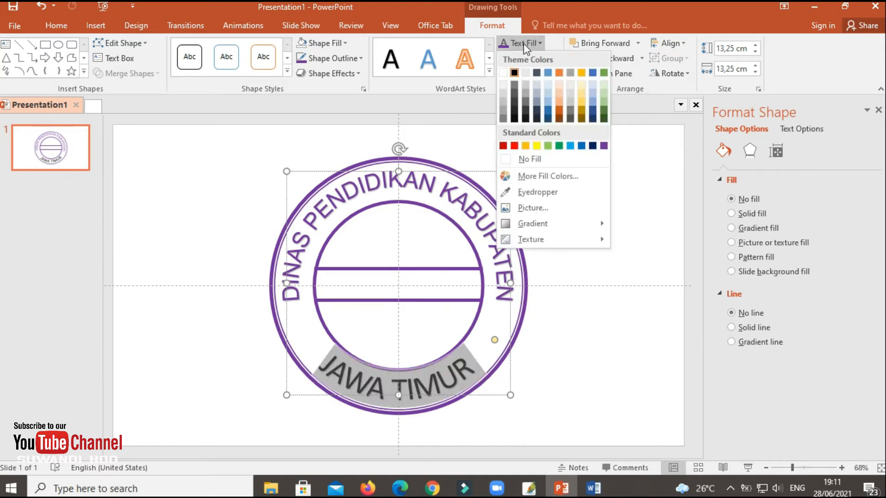
pyautogui.click(604, 146)
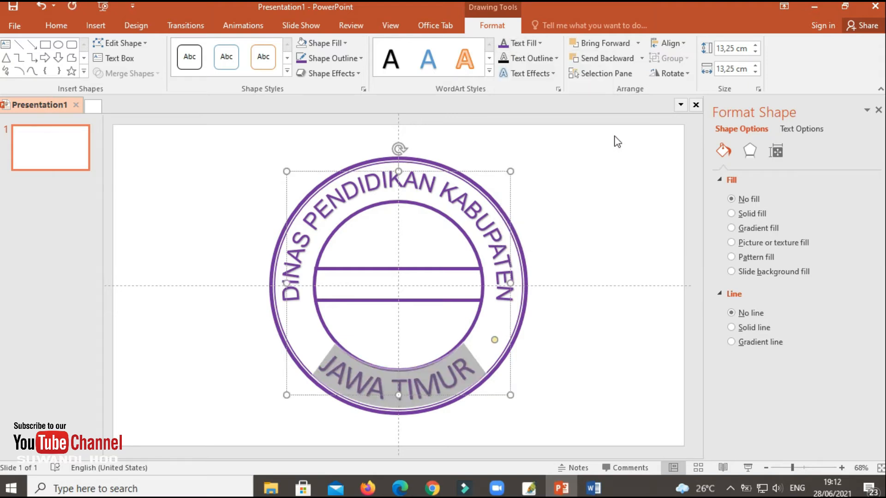
pyautogui.click(570, 359)
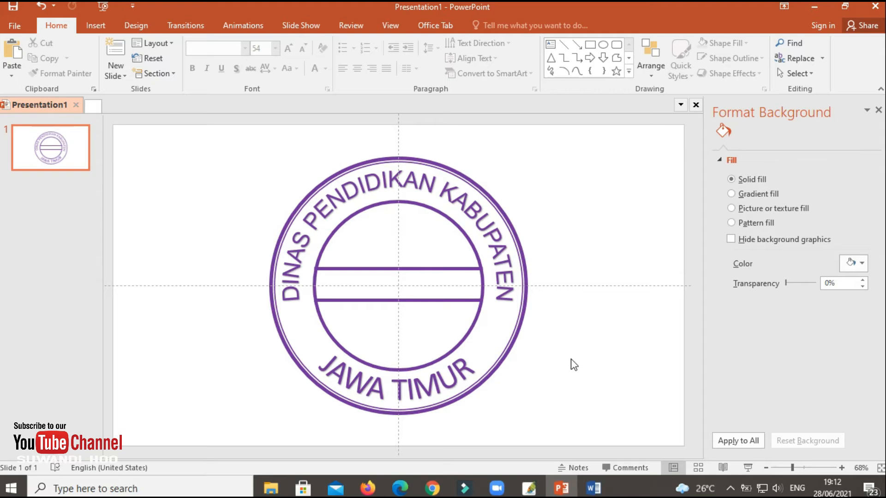
# Draw a 5-point star about 1.13 cm wide in the ring left of "JAWA TIMUR" and give it a standard purple outline
pyautogui.click(99, 26)
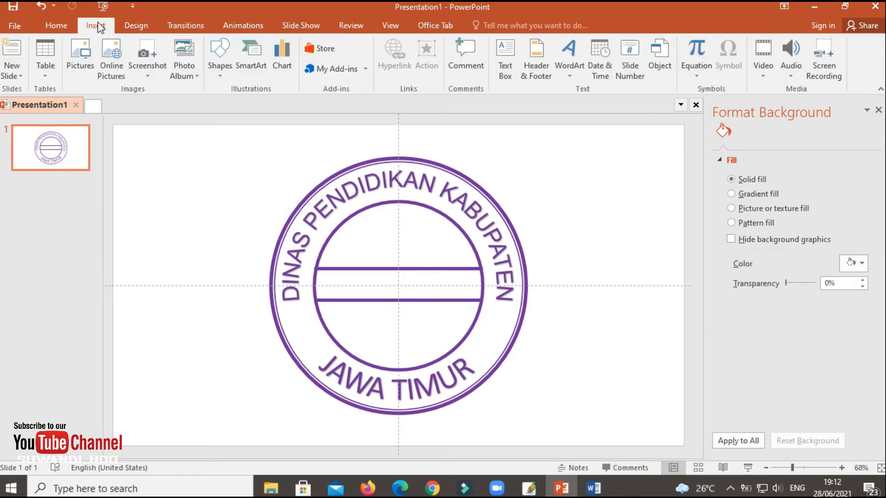
pyautogui.click(231, 68)
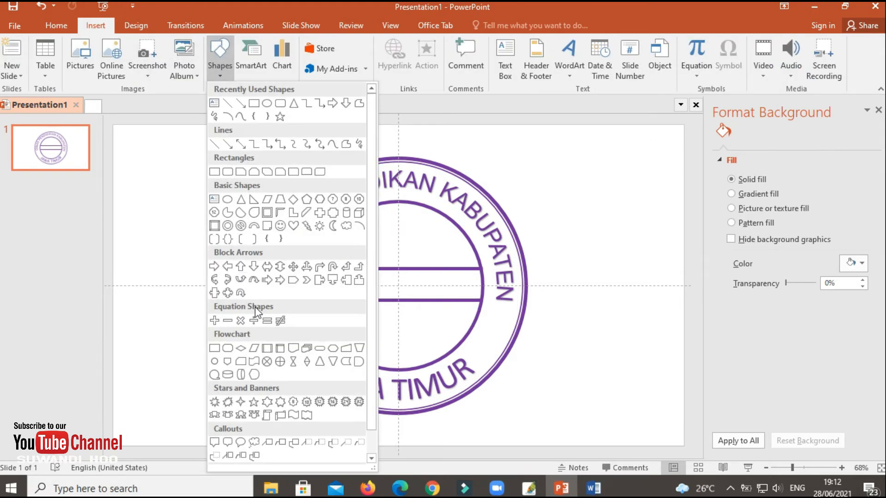
pyautogui.click(253, 404)
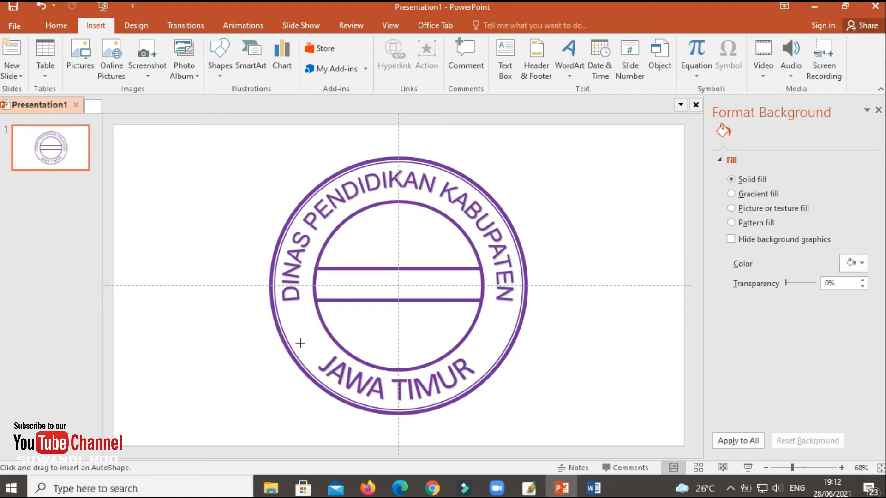
pyautogui.moveTo(303, 339)
pyautogui.mouseDown()
pyautogui.moveTo(308, 320)
pyautogui.moveTo(306, 333)
pyautogui.mouseUp()
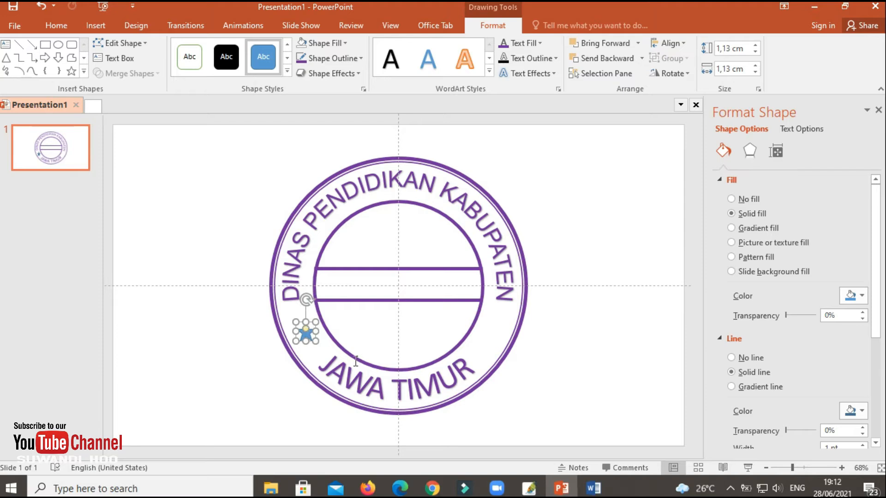
pyautogui.click(359, 59)
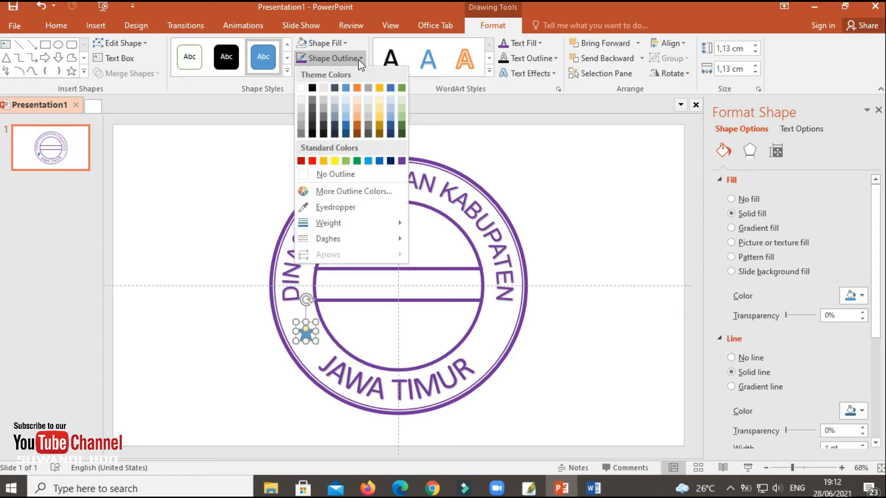
pyautogui.click(401, 161)
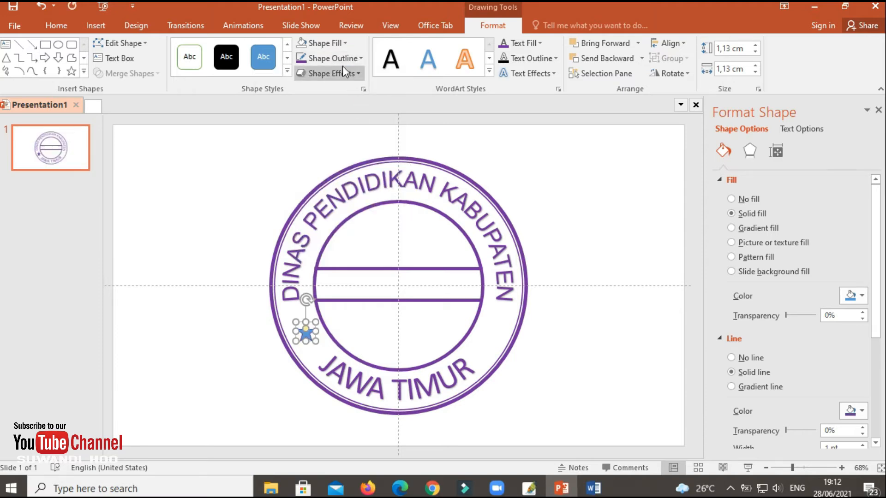
# Fill the star beside "JAWA TIMUR" with the standard purple color
pyautogui.click(328, 40)
pyautogui.click(403, 145)
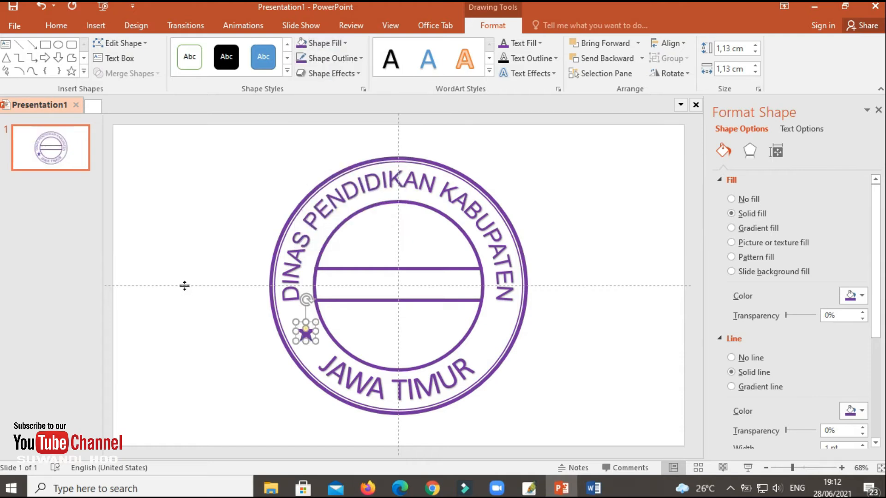
pyautogui.click(200, 313)
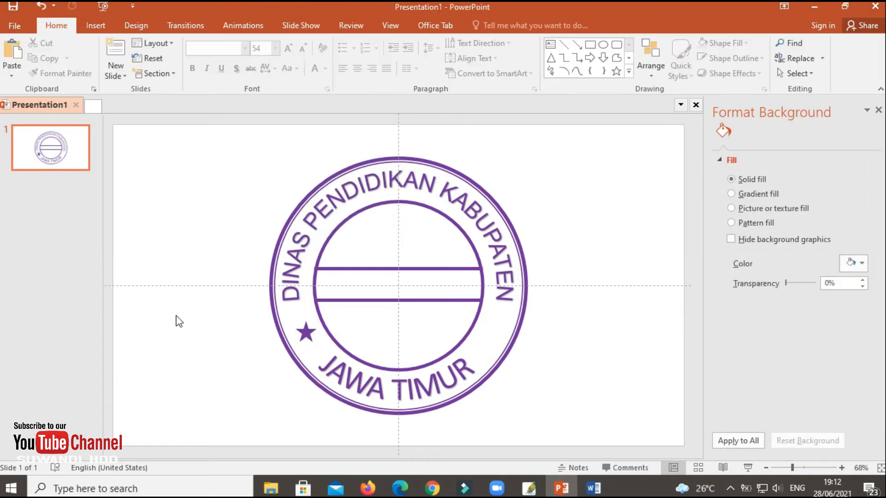
# Duplicate the purple star so that matching stars sit in the ring on both sides of "JAWA TIMUR" at the same height
pyautogui.click(307, 333)
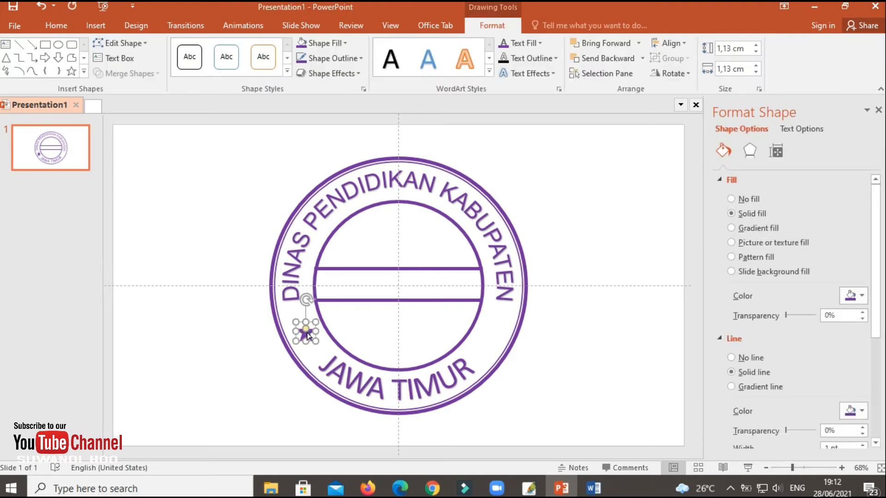
pyautogui.moveTo(307, 333); pyautogui.dragTo(365, 334)
pyautogui.moveTo(312, 342); pyautogui.dragTo(497, 336)
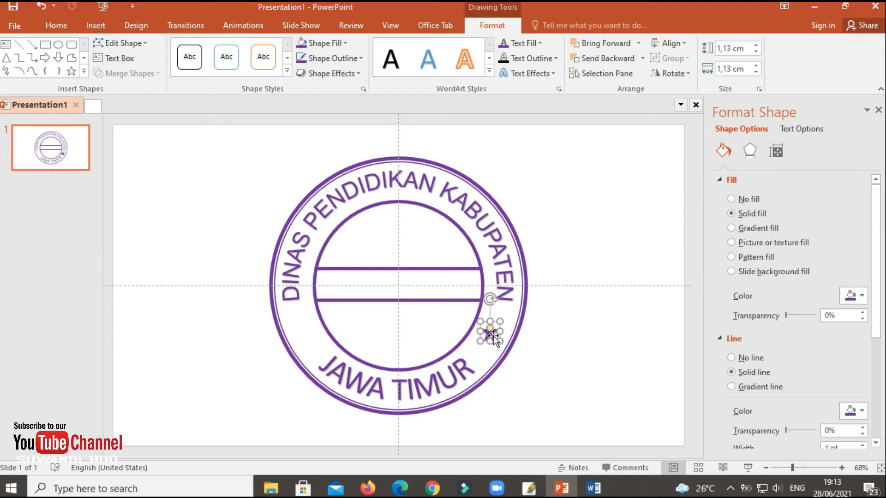
pyautogui.moveTo(494, 336); pyautogui.dragTo(309, 335)
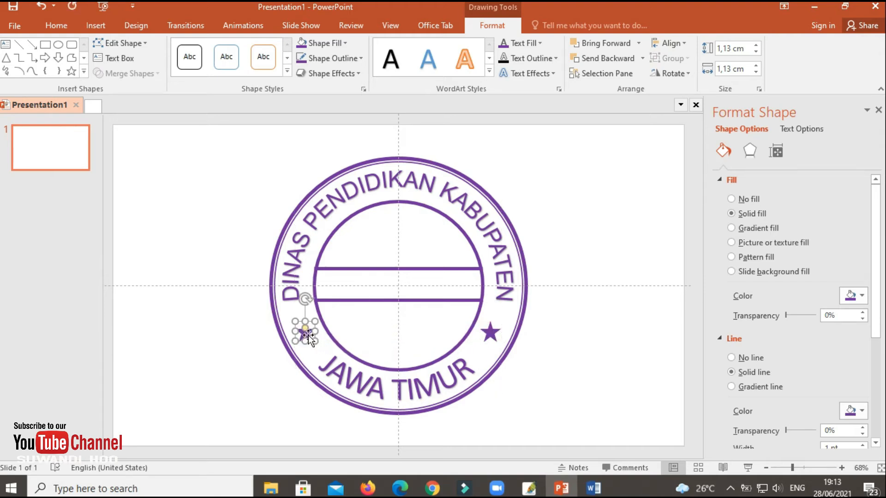
pyautogui.click(240, 368)
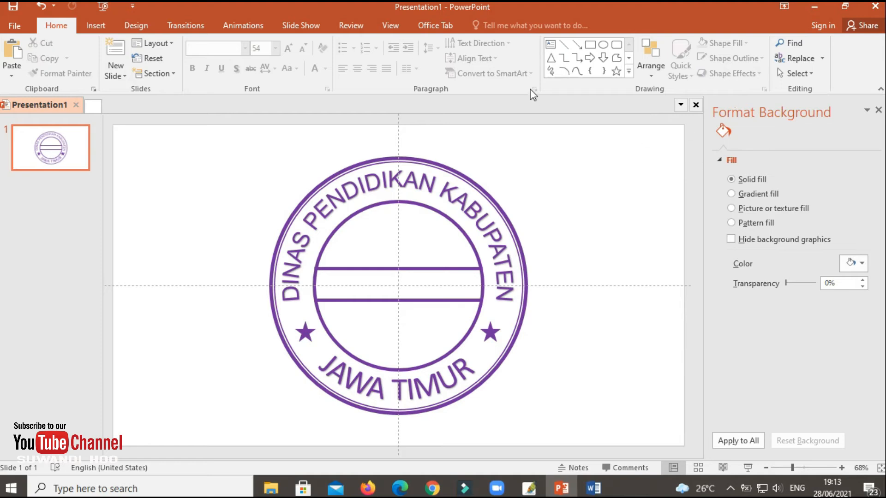
# Insert plain black WordArt reading "MALANG" between the two dividing lines and select all of its text
pyautogui.click(102, 27)
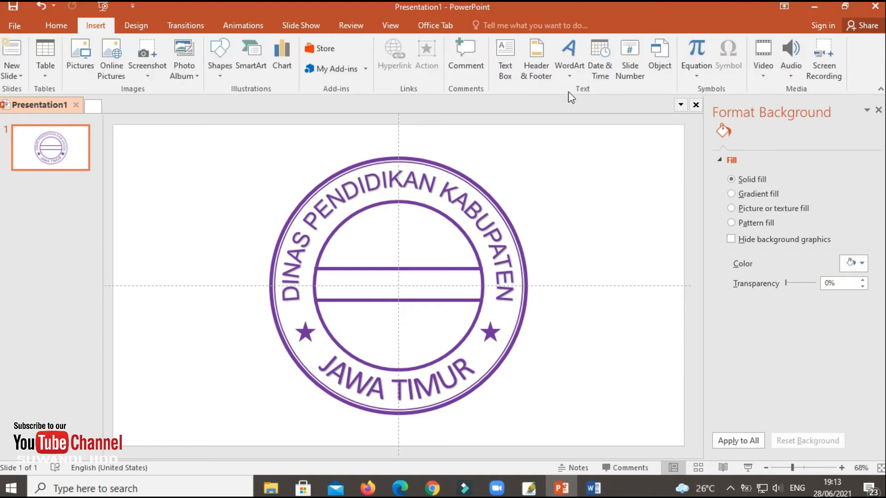
pyautogui.click(570, 69)
pyautogui.click(568, 103)
pyautogui.write('M')
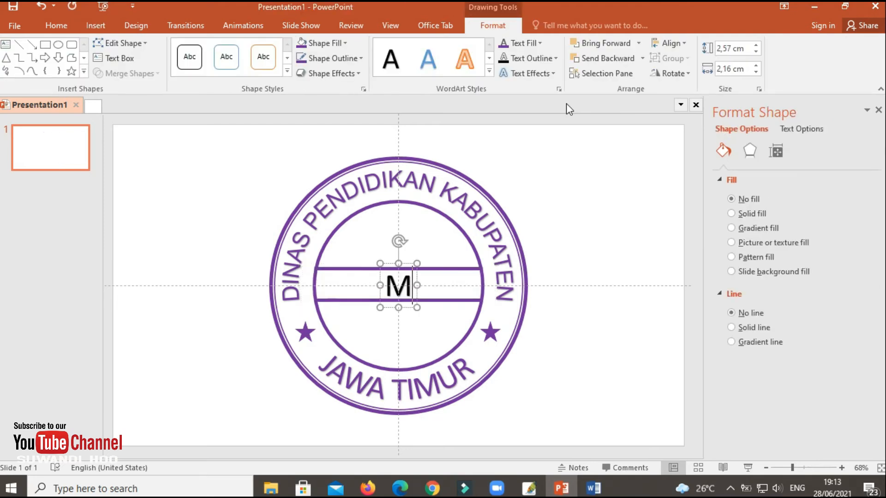
pyautogui.write('ALANG')
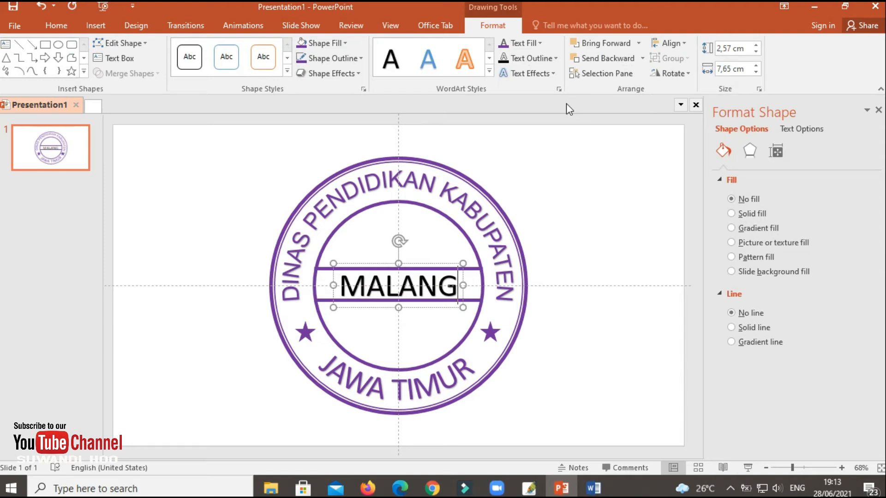
pyautogui.hotkey('ctrl', 'a')
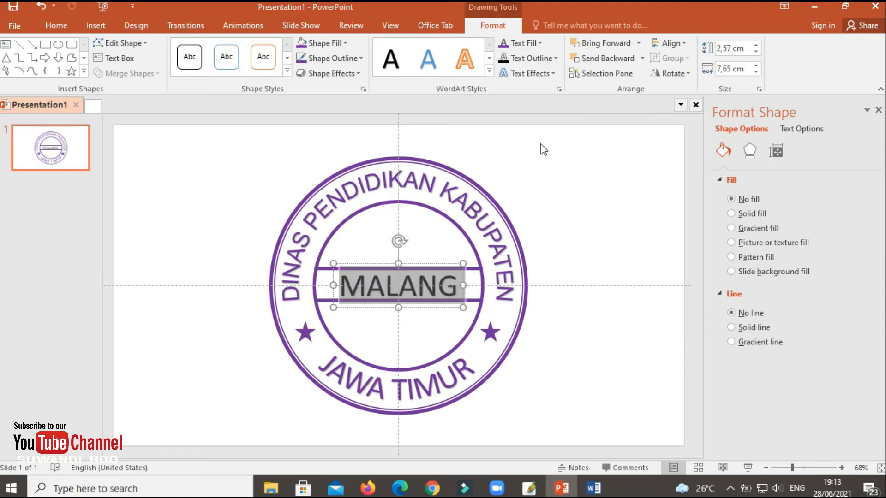
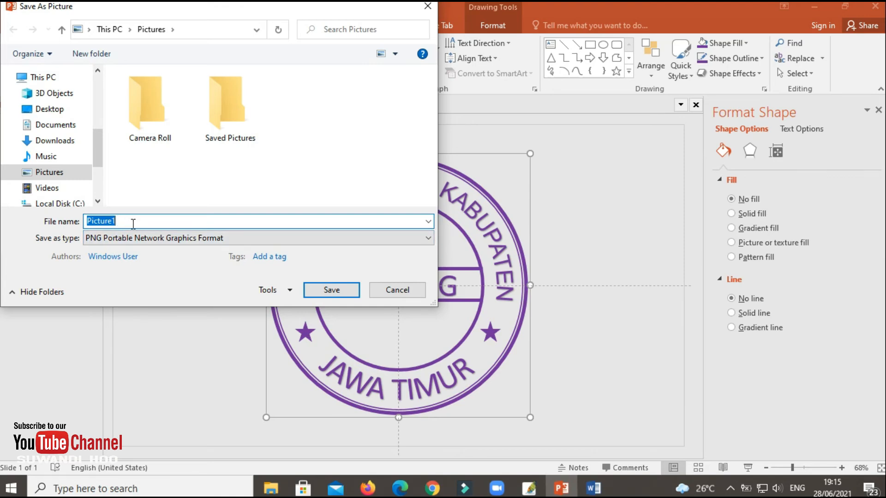
# Save the stamp as a PNG picture named "STEMPEL DINAS" in the Pictures folder
pyautogui.write('STEMPEL DINAS')
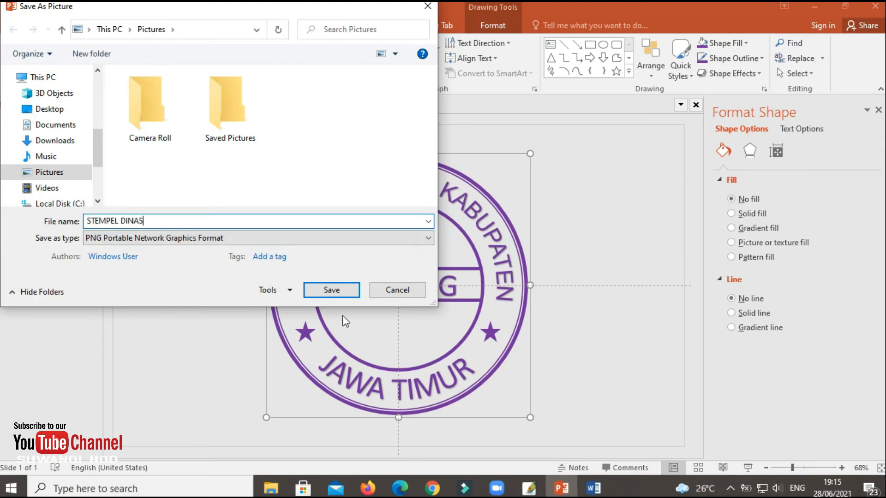
pyautogui.click(331, 291)
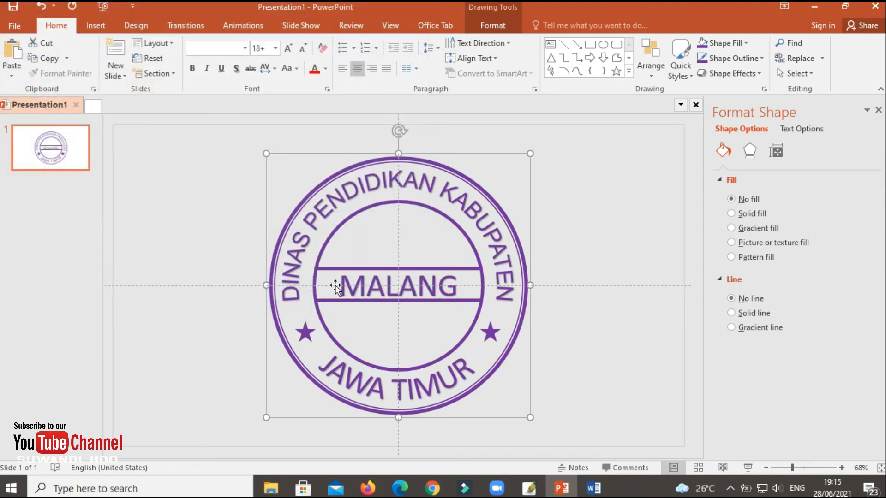
# Switch to File Explorer and check the exported STEMPEL DINAS image from the Pictures folder in the photo viewer
pyautogui.click(271, 490)
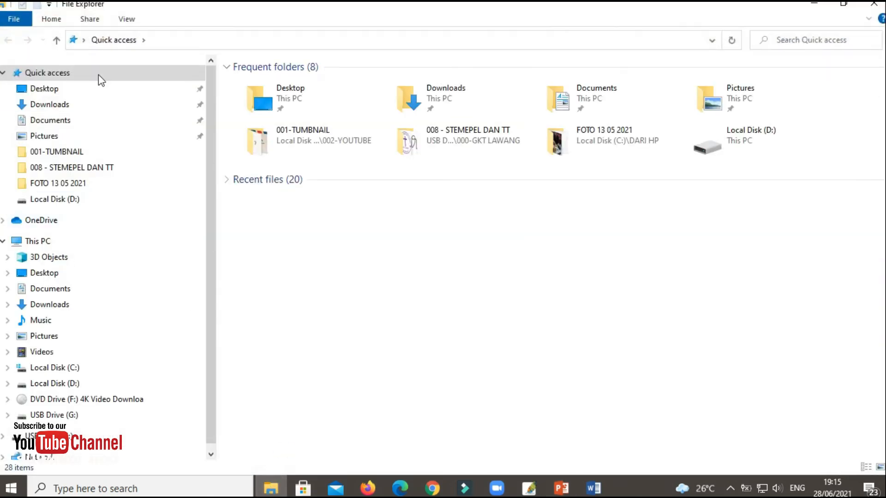
pyautogui.click(44, 135)
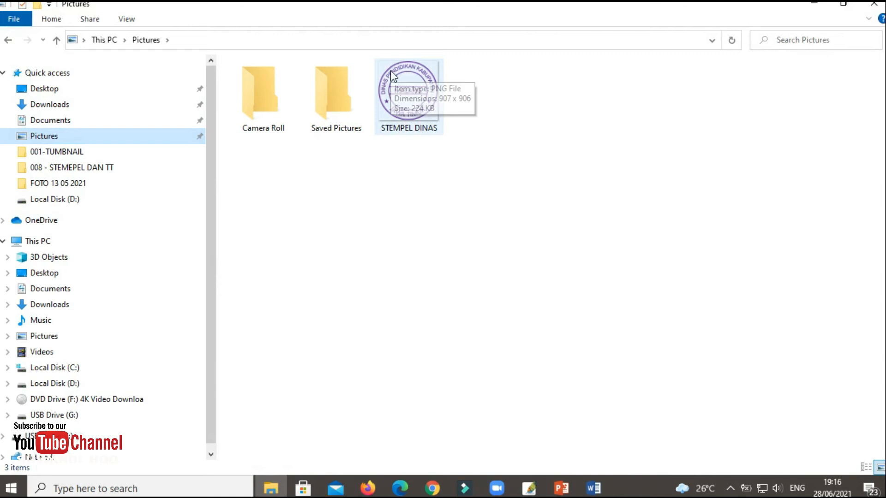
pyautogui.click(392, 74)
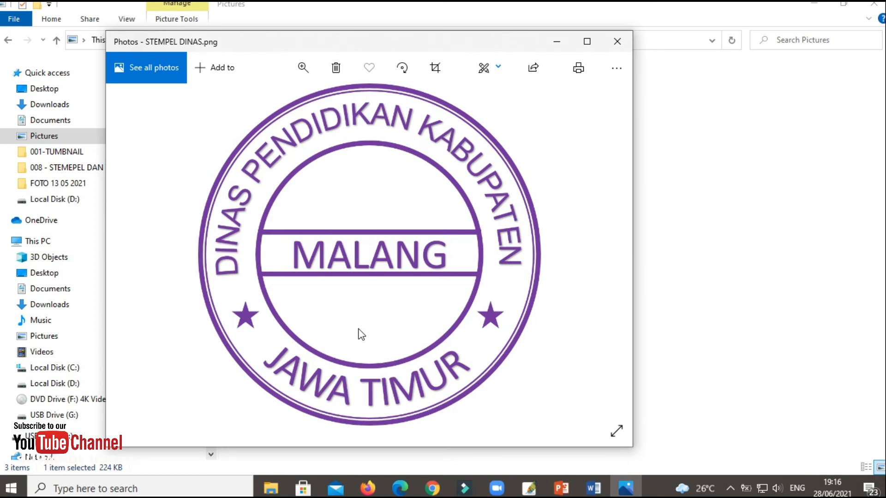
pyautogui.click(618, 42)
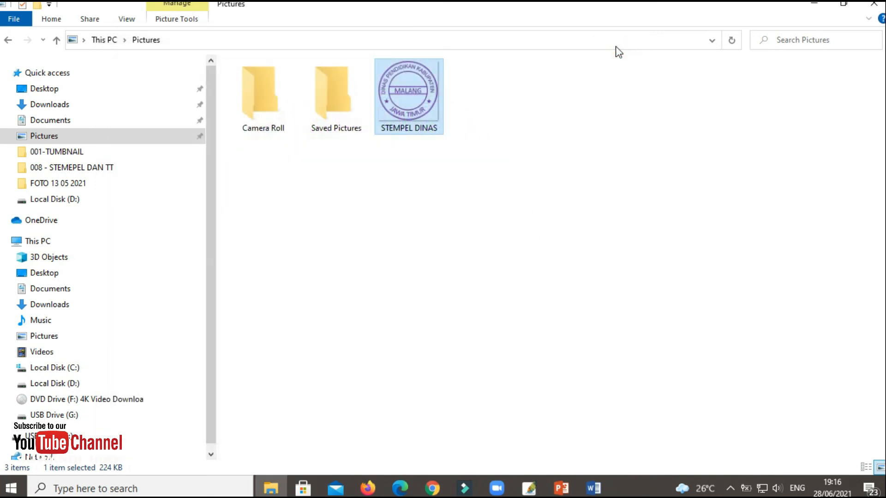
# Open the STEMPEL DINAS image in Paint at 50% zoom
pyautogui.rightClick(397, 83)
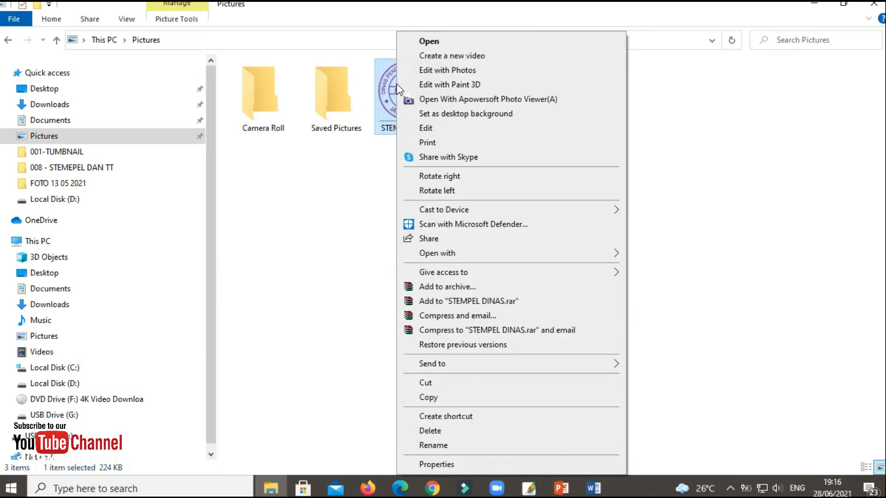
pyautogui.moveTo(560, 254)
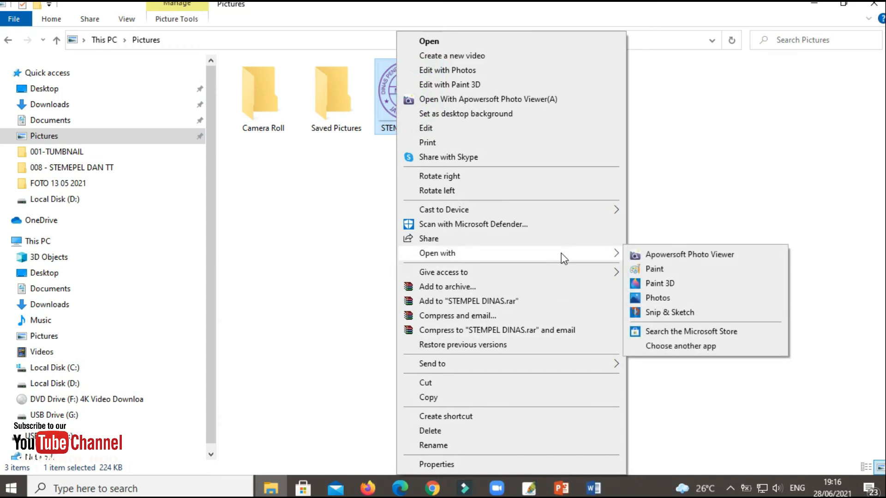
pyautogui.click(653, 270)
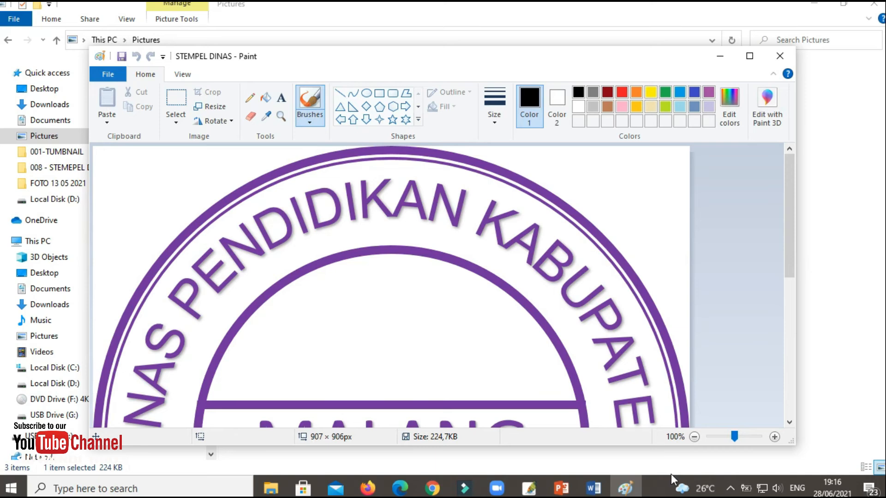
pyautogui.click(694, 437)
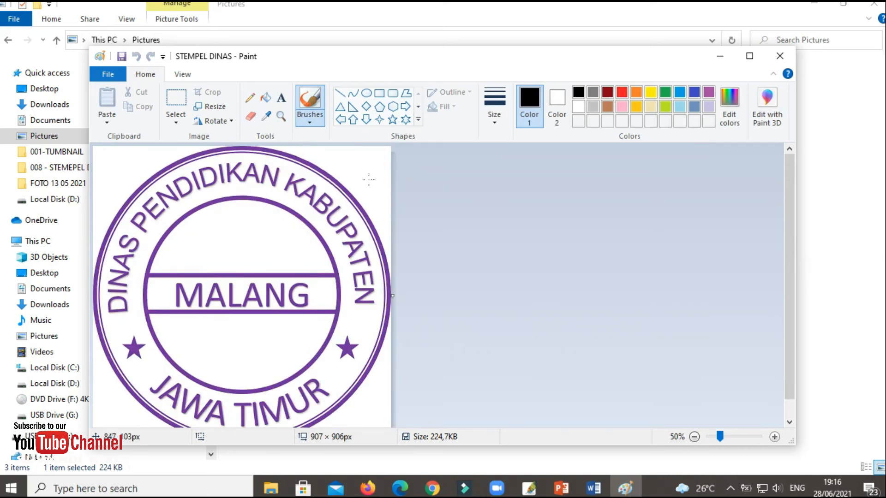
# Erase short streaks across the stamp's rings, the end of "JAWA TIMUR" and the dividing line's left end for a worn look
pyautogui.click(252, 118)
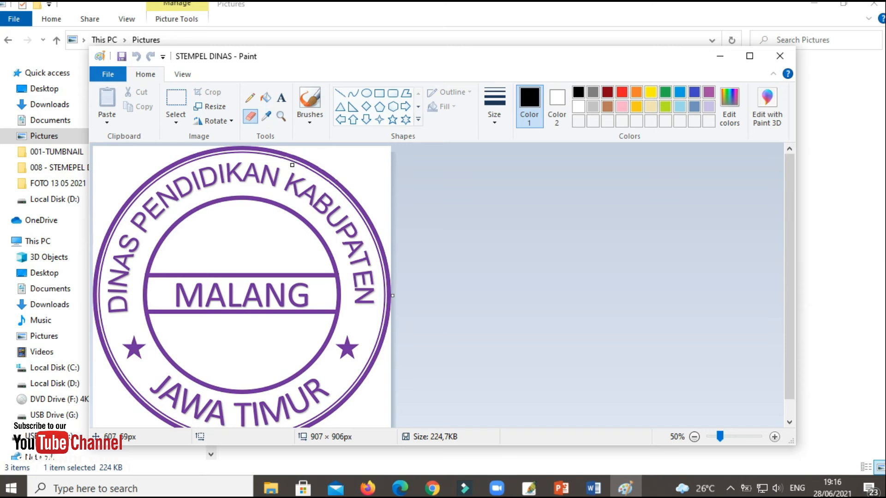
pyautogui.moveTo(292, 165); pyautogui.dragTo(319, 164)
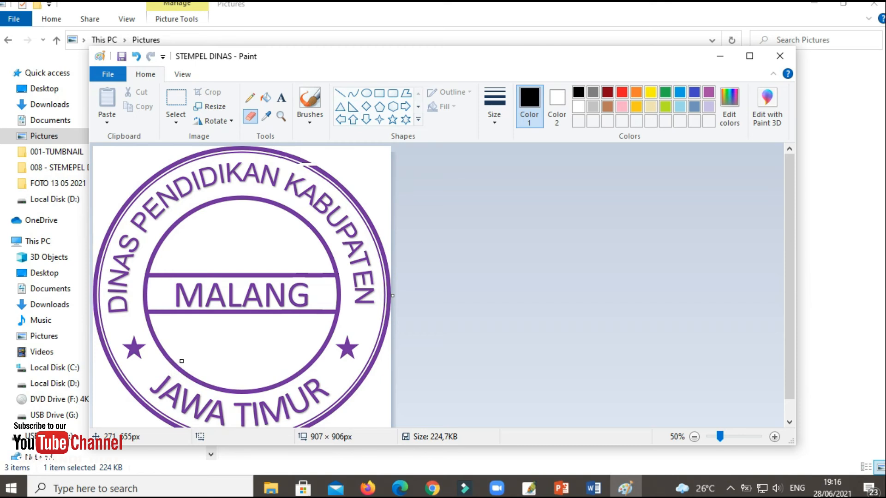
pyautogui.moveTo(233, 383); pyautogui.dragTo(370, 385)
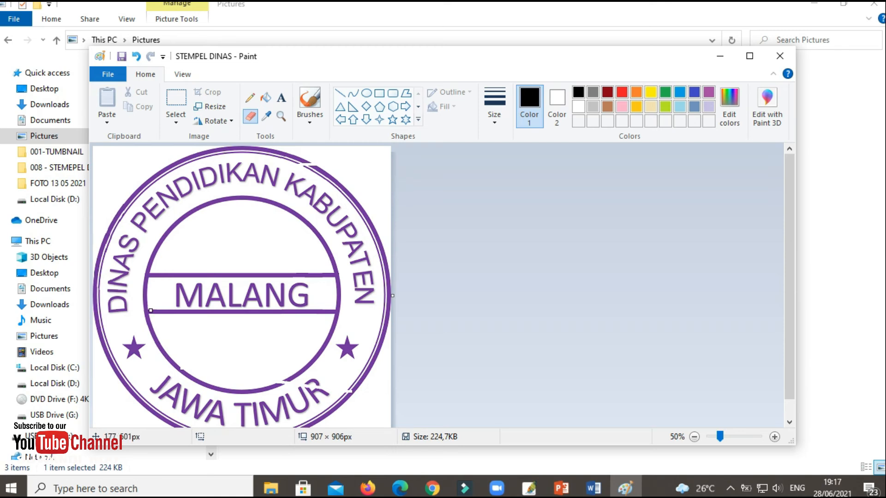
pyautogui.moveTo(163, 262); pyautogui.dragTo(147, 280)
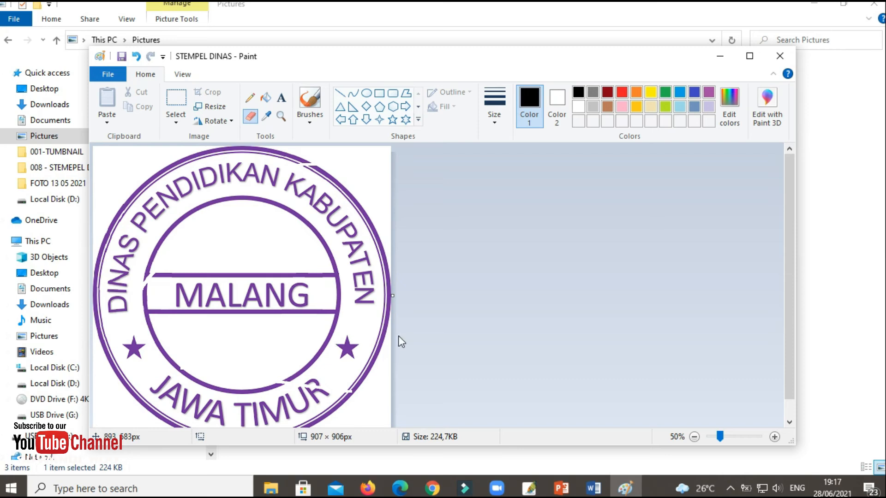
pyautogui.moveTo(124, 392); pyautogui.dragTo(130, 392)
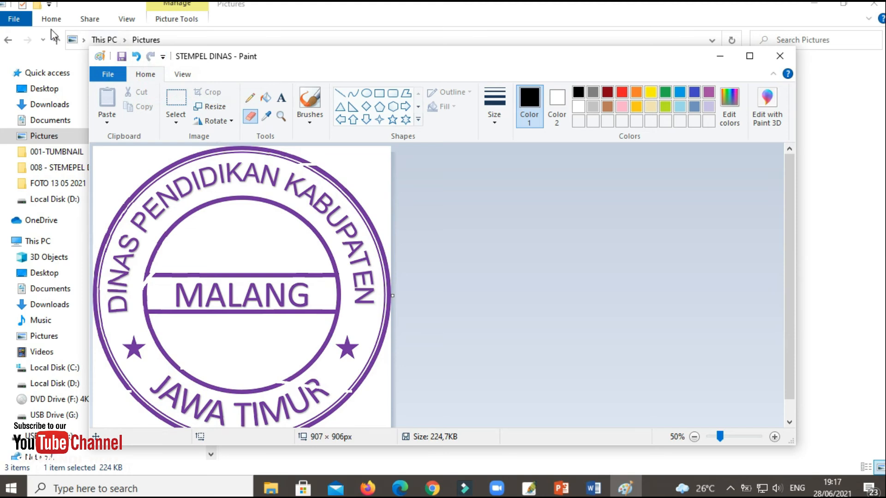
# Save the erased stamp as a PNG picture named "STEMPEL DINAS EDIT" in the Pictures folder, accepting the loss of transparency
pyautogui.click(16, 23)
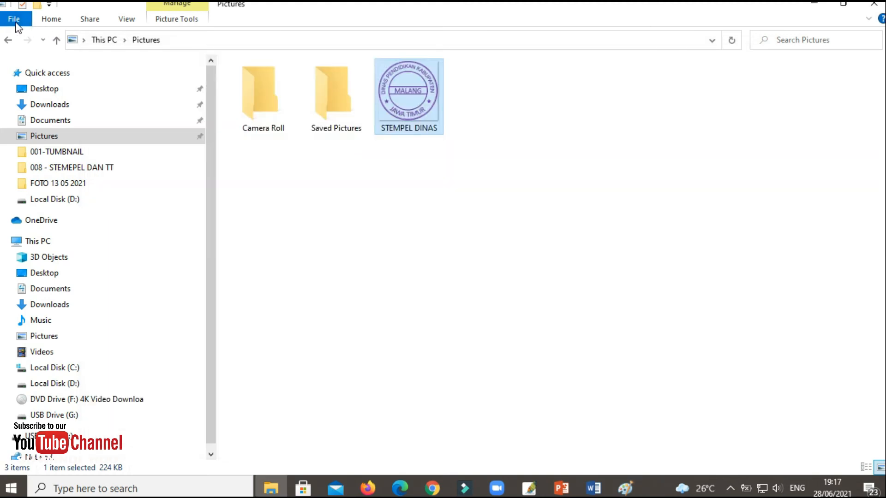
pyautogui.click(626, 489)
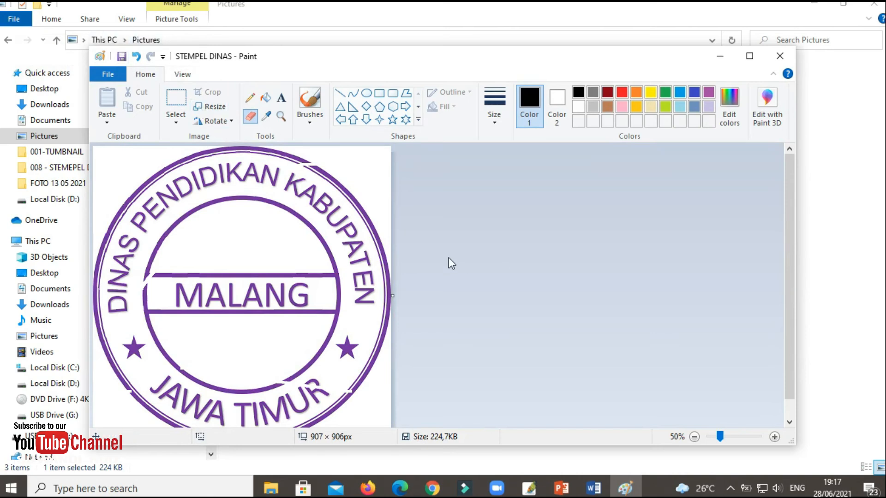
pyautogui.click(108, 74)
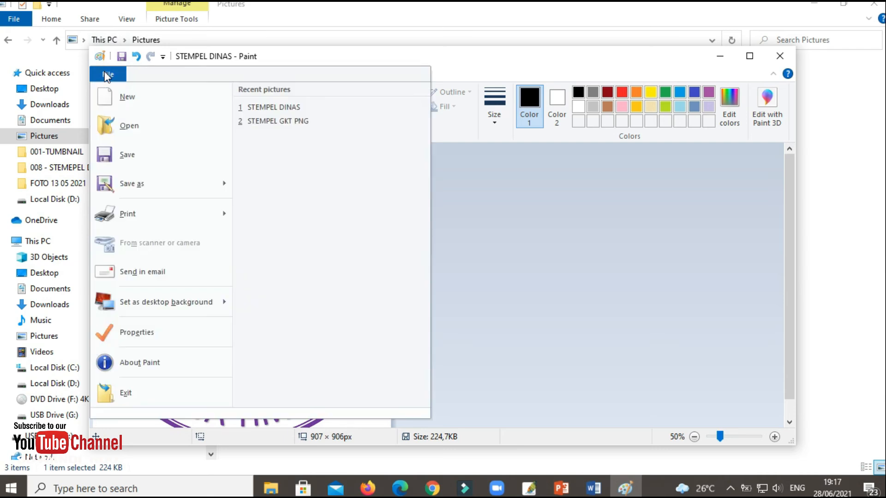
pyautogui.moveTo(137, 192)
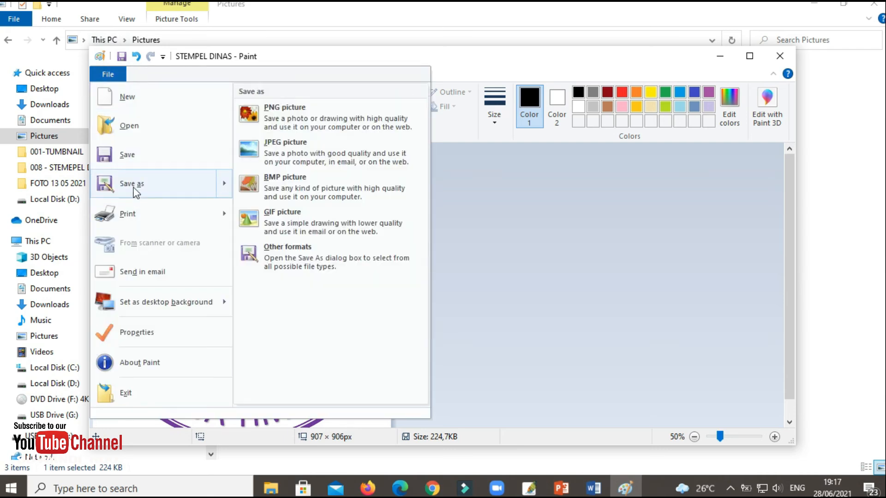
pyautogui.click(328, 119)
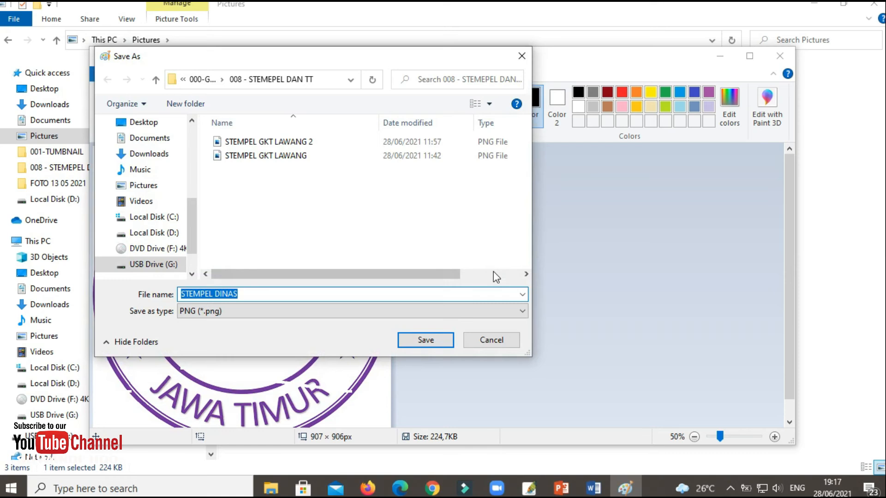
pyautogui.click(150, 185)
pyautogui.click(404, 154)
pyautogui.click(271, 293)
pyautogui.doubleClick(271, 294)
pyautogui.click(302, 295)
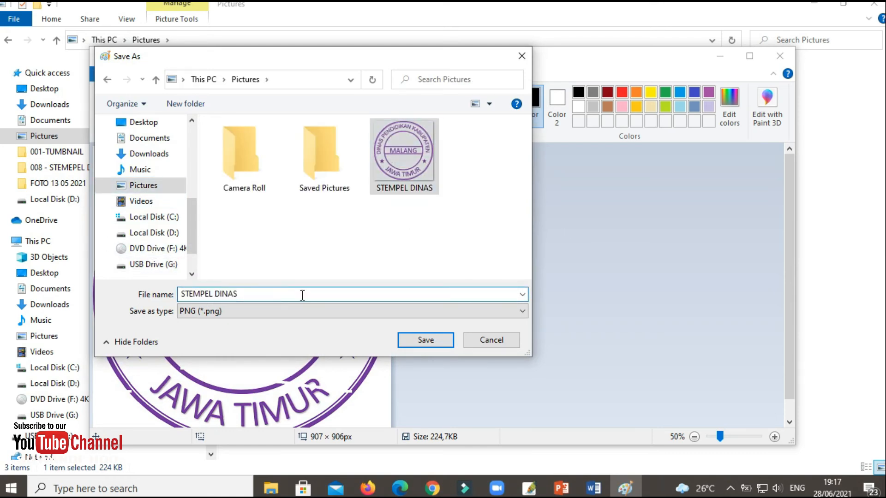
pyautogui.write('EDIT')
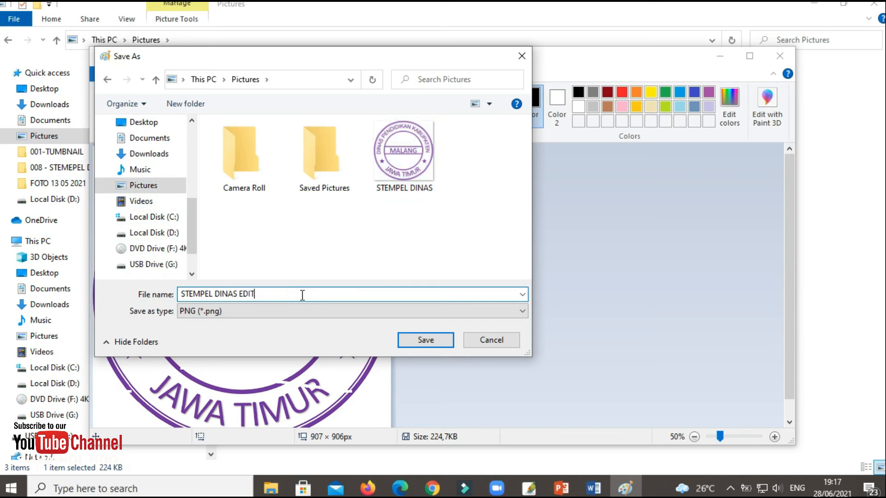
pyautogui.press('Return')
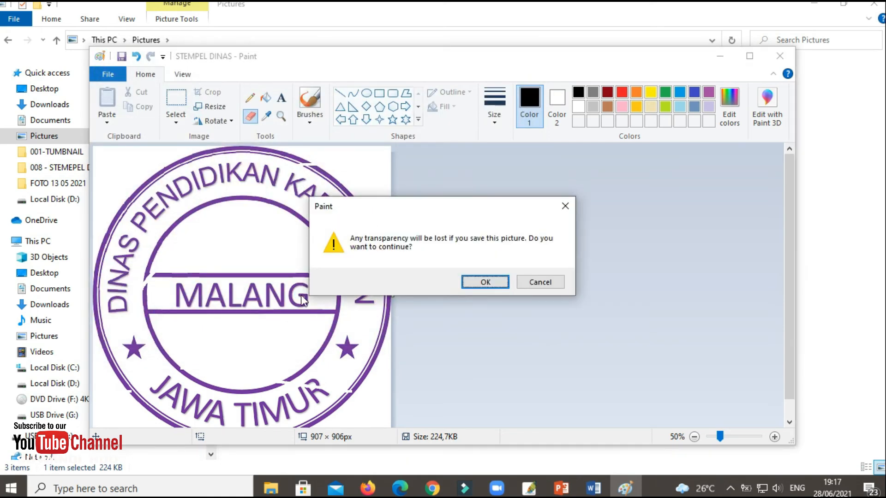
pyautogui.click(496, 278)
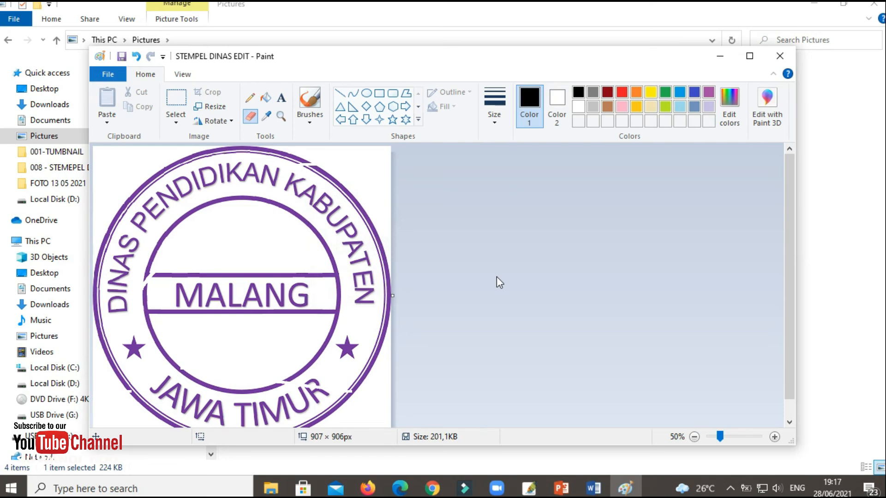
# Close Paint and check the saved STEMPEL DINAS EDIT image from the Pictures folder in the photo viewer
pyautogui.click(785, 59)
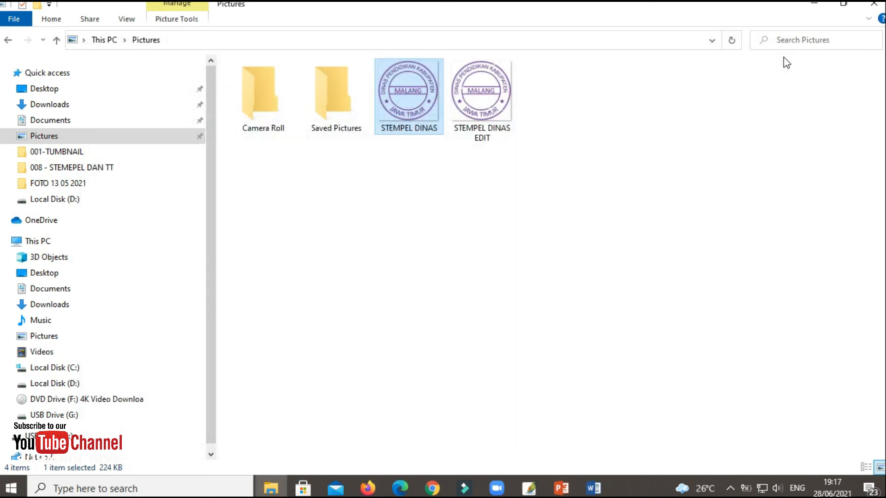
pyautogui.doubleClick(491, 113)
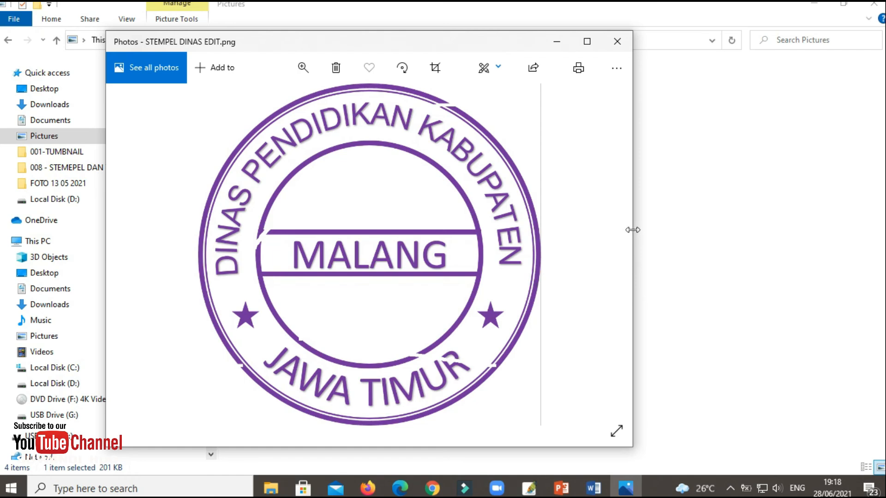
pyautogui.click(617, 41)
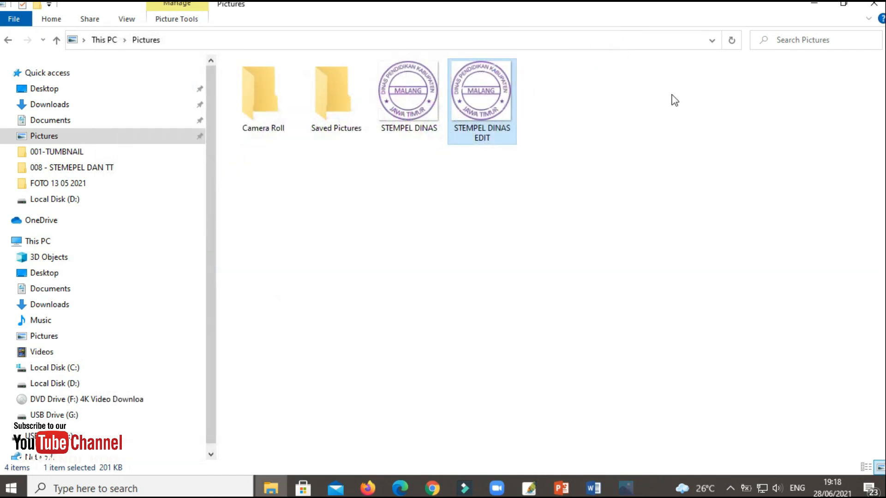
# Switch to Word, close the open letter and create a new blank document
pyautogui.click(594, 491)
pyautogui.click(593, 491)
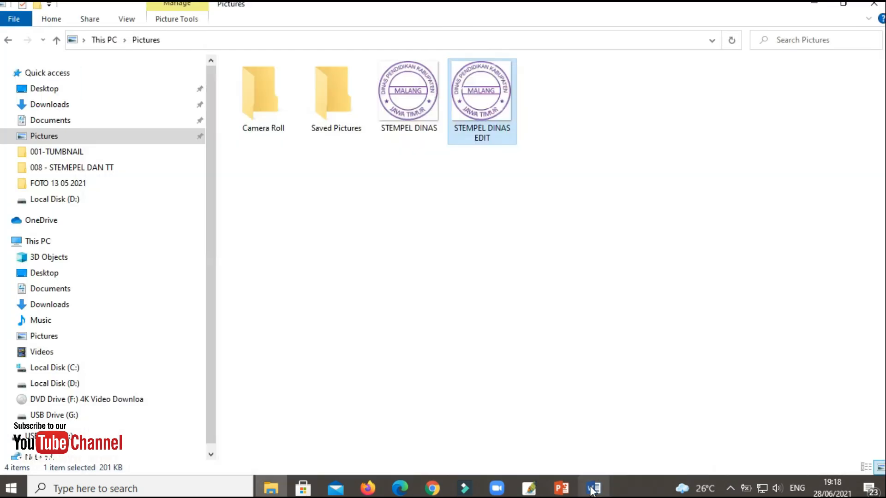
pyautogui.click(594, 491)
pyautogui.scroll(-5, 489, 355)
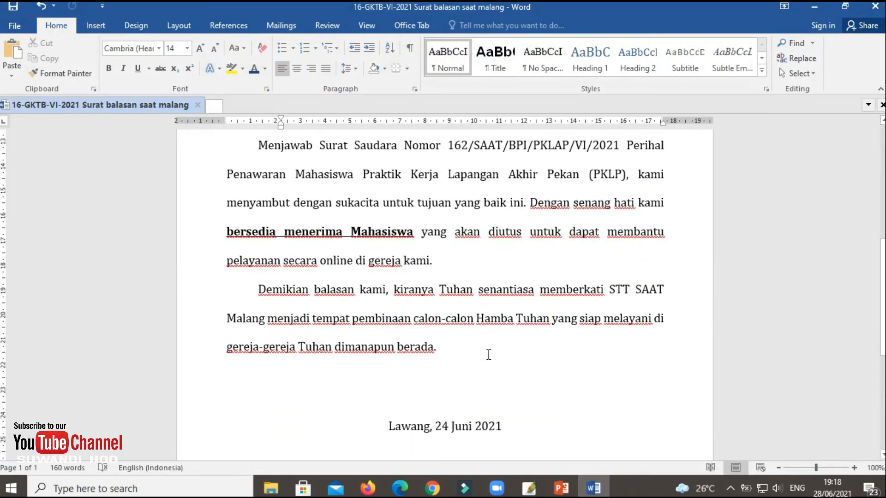
pyautogui.scroll(5, 489, 355)
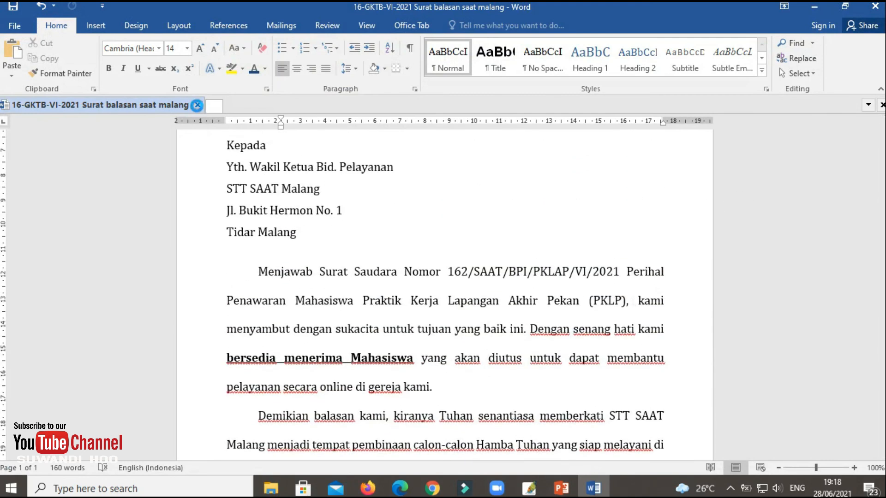
pyautogui.click(197, 105)
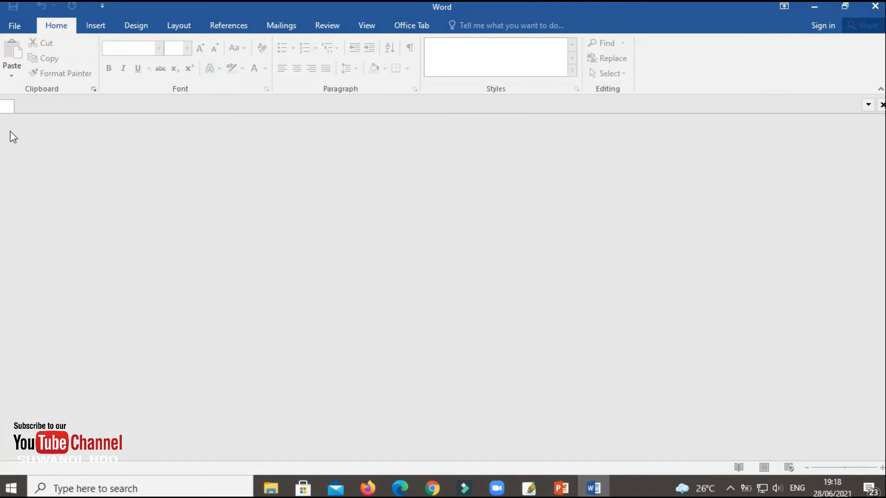
pyautogui.click(18, 27)
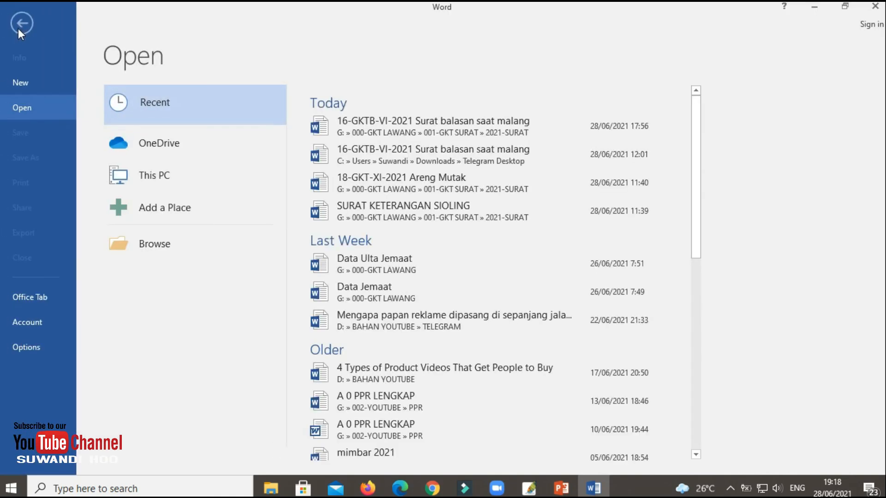
pyautogui.click(26, 87)
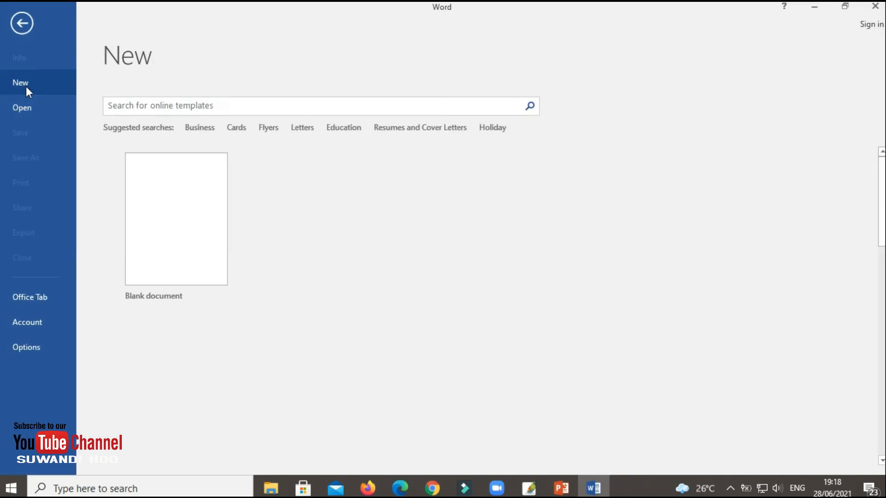
pyautogui.click(188, 224)
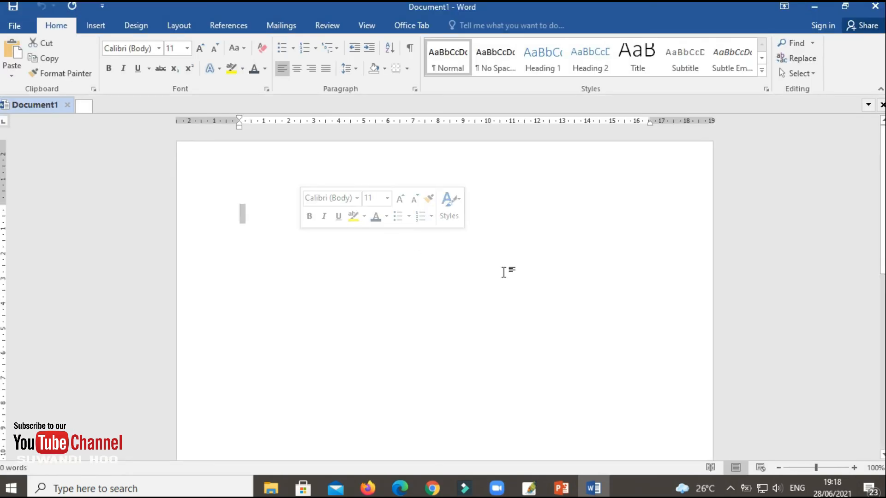
# Write "Mengetahui," on the second line of the blank document and start a new paragraph below it
pyautogui.press('Return')
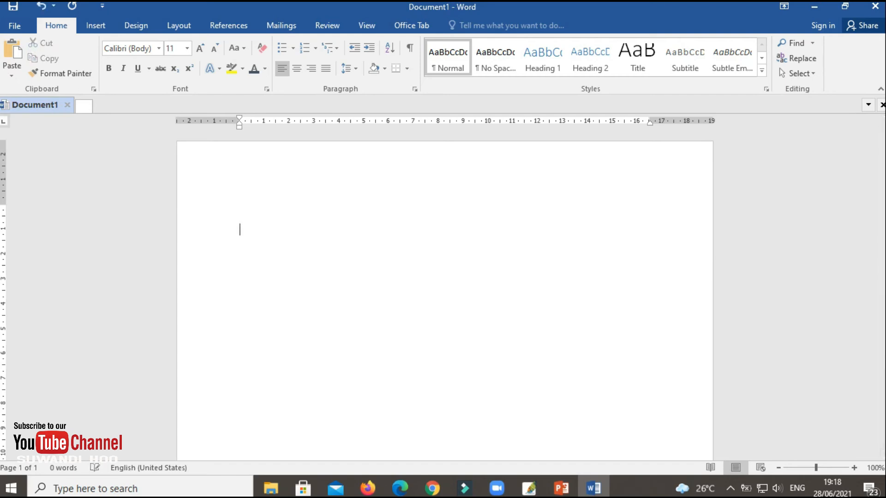
pyautogui.write('mENGETAHU')
pyautogui.press('BackSpace')
pyautogui.press('BackSpace')
pyautogui.press('BackSpace')
pyautogui.press('BackSpace')
pyautogui.press('BackSpace')
pyautogui.press('BackSpace')
pyautogui.press('BackSpace')
pyautogui.press('BackSpace')
pyautogui.press('BackSpace')
pyautogui.press('BackSpace')
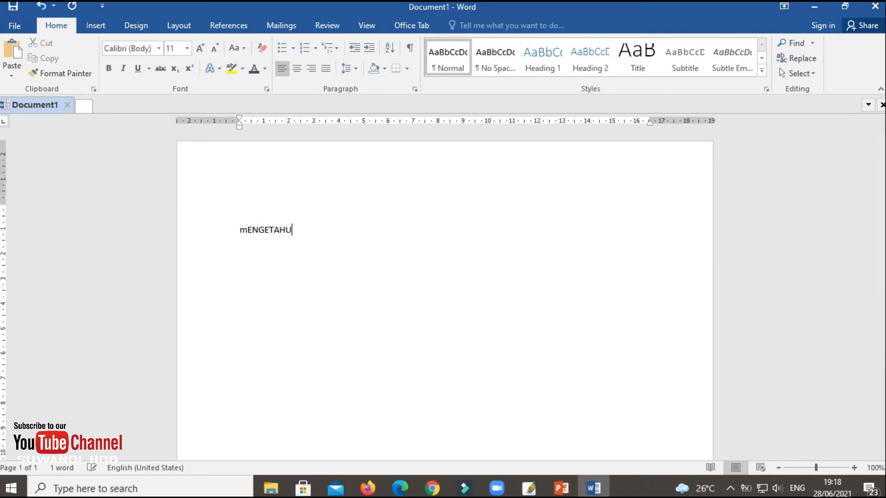
pyautogui.write('Mengetahui,')
pyautogui.press('Return')
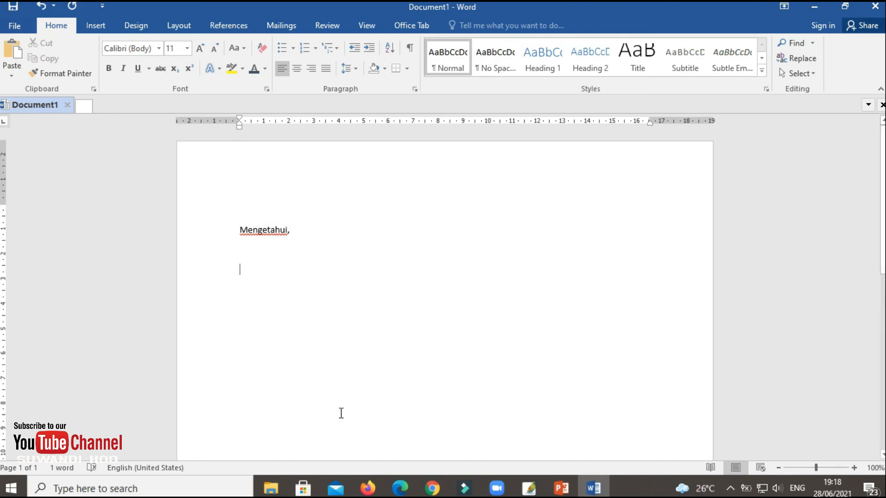
# Insert the STEMPEL DINAS EDIT picture from the Pictures folder below "Mengetahui," and shrink it to about 5.56 cm square
pyautogui.click(272, 487)
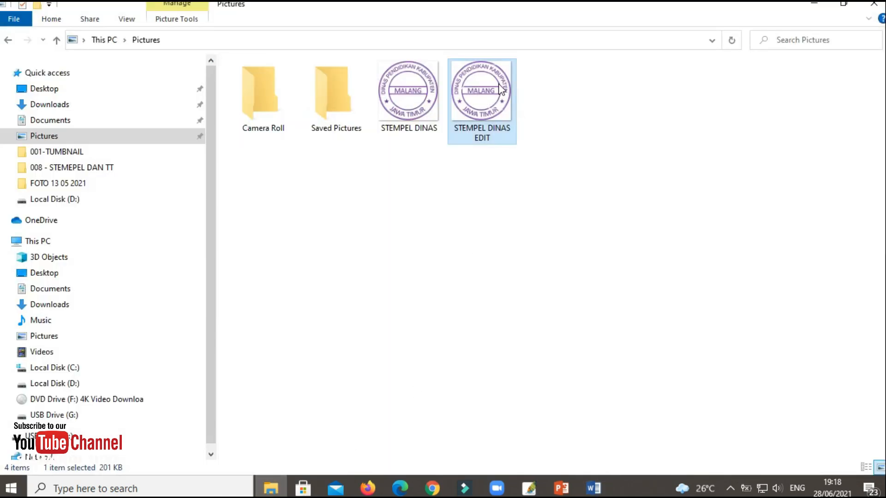
pyautogui.moveTo(494, 86); pyautogui.dragTo(262, 295)
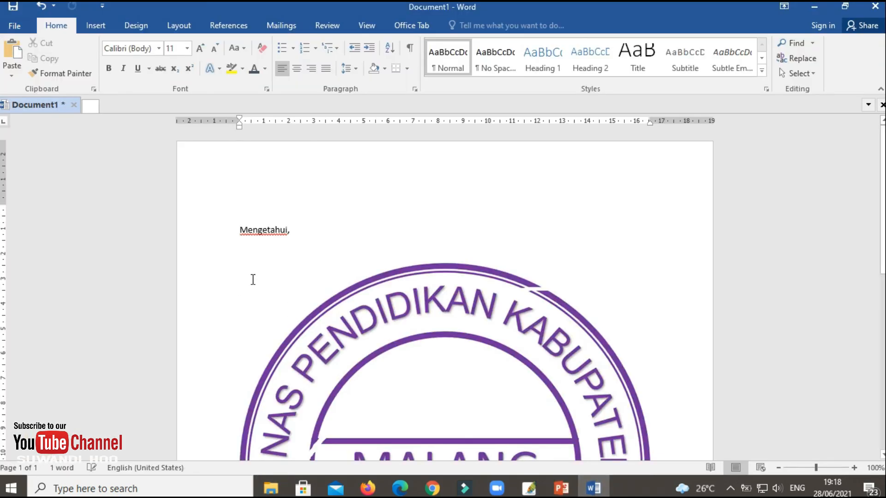
pyautogui.click(562, 310)
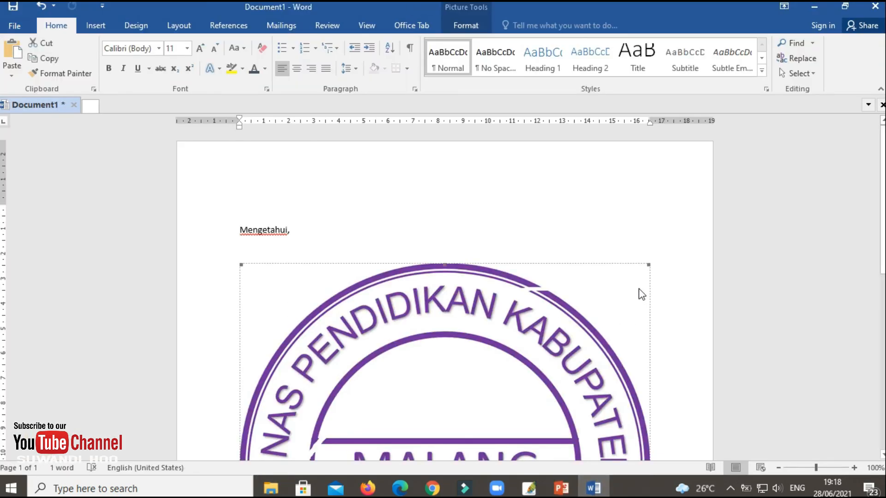
pyautogui.moveTo(647, 266); pyautogui.dragTo(406, 414)
pyautogui.scroll(-2, 461, 380)
pyautogui.moveTo(501, 170); pyautogui.dragTo(378, 293)
pyautogui.scroll(2, 407, 296)
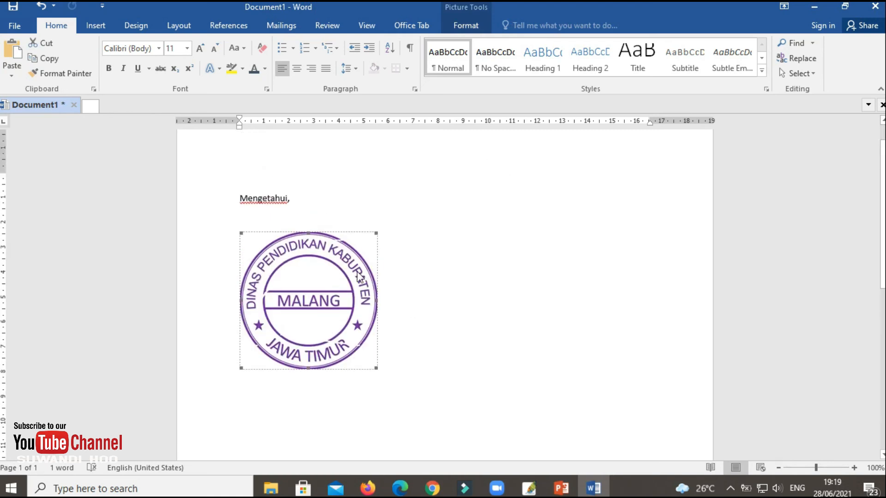
# Center the "Mengetahui," line and set its font size to 22
pyautogui.click(270, 209)
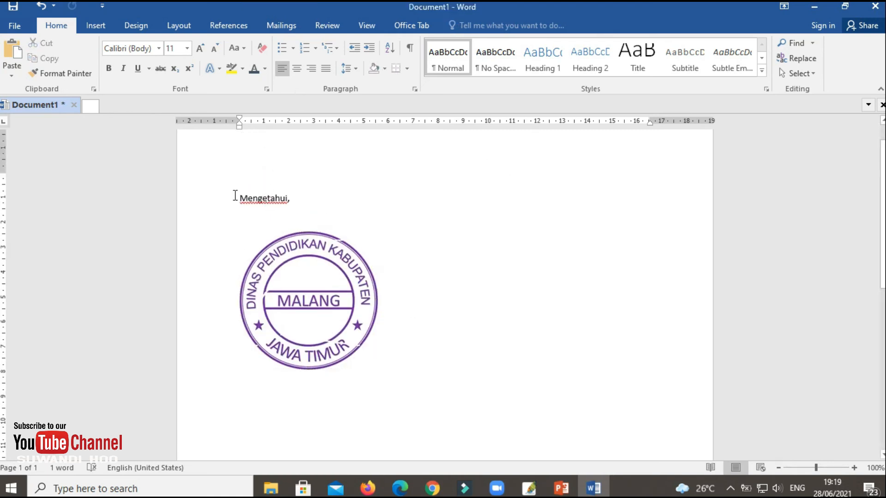
pyautogui.moveTo(235, 197); pyautogui.dragTo(326, 207)
pyautogui.click(298, 68)
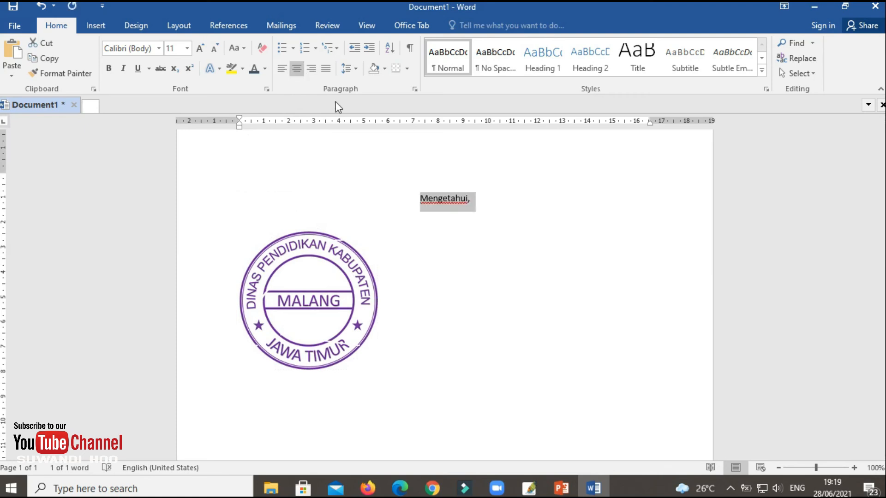
pyautogui.click(187, 48)
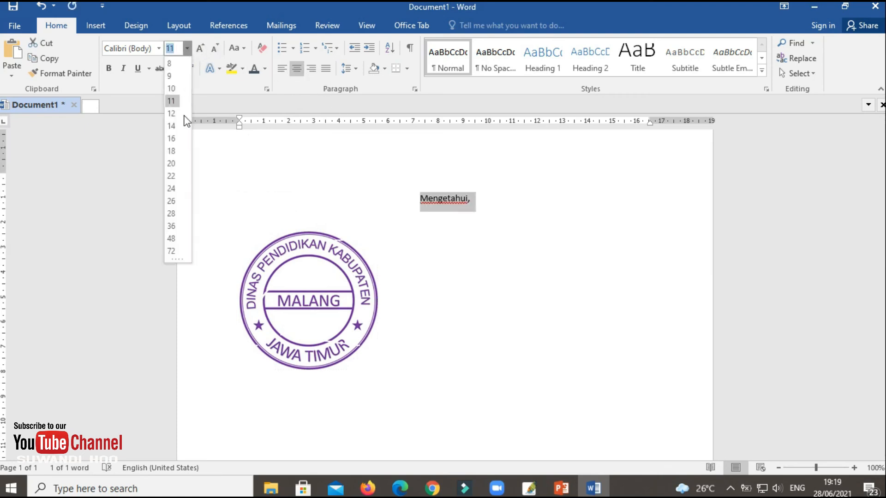
pyautogui.click(178, 175)
# Write "Kepala Dinas Pendidikan Kab. Malang" directly after the stamp picture
pyautogui.click(326, 276)
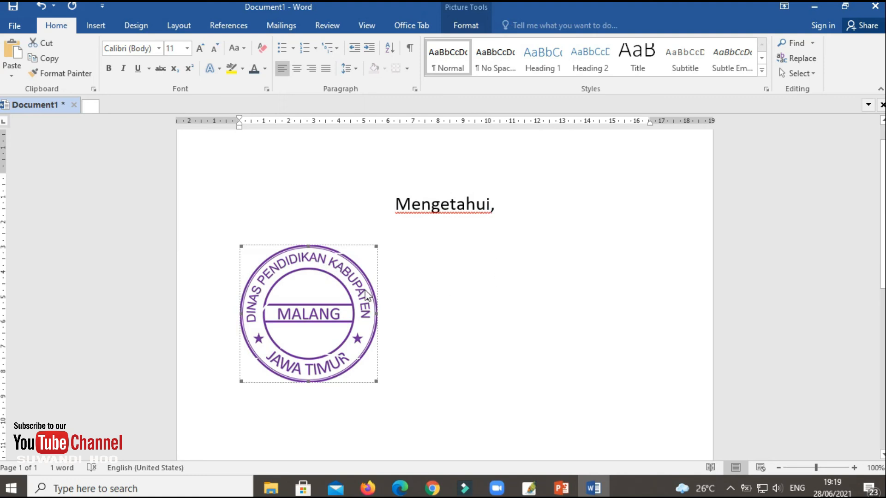
pyautogui.click(448, 311)
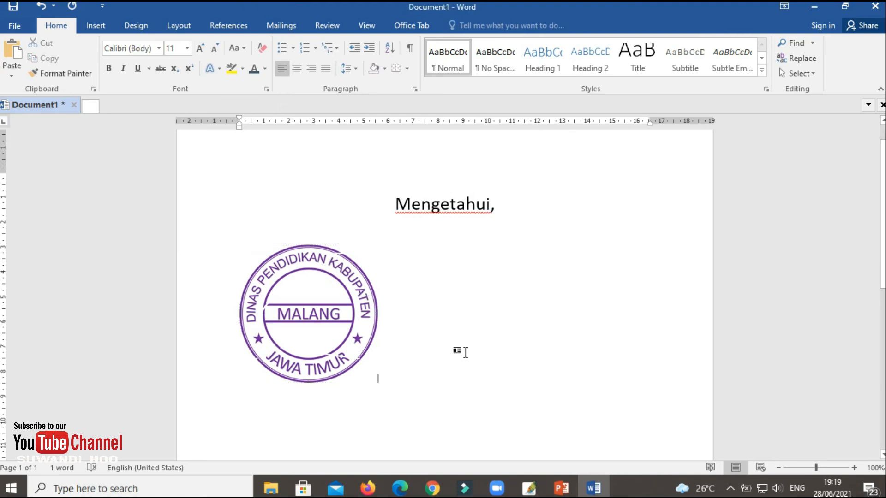
pyautogui.write('Kepal')
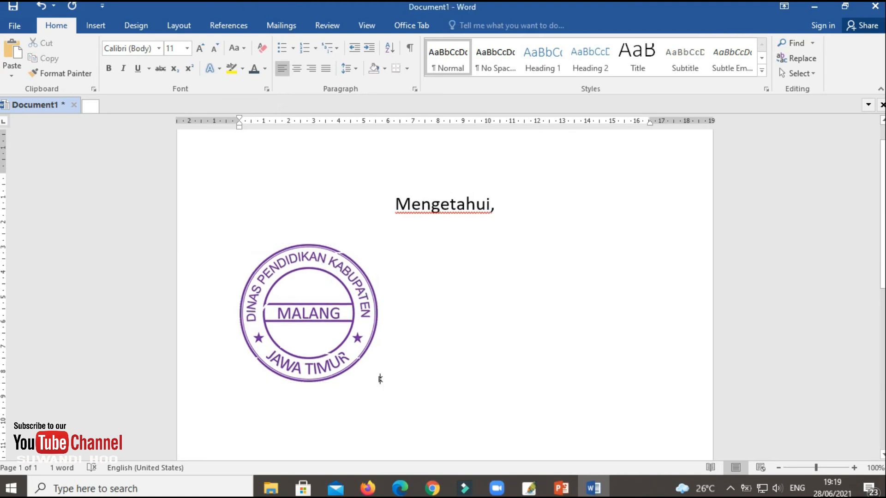
pyautogui.write('a D')
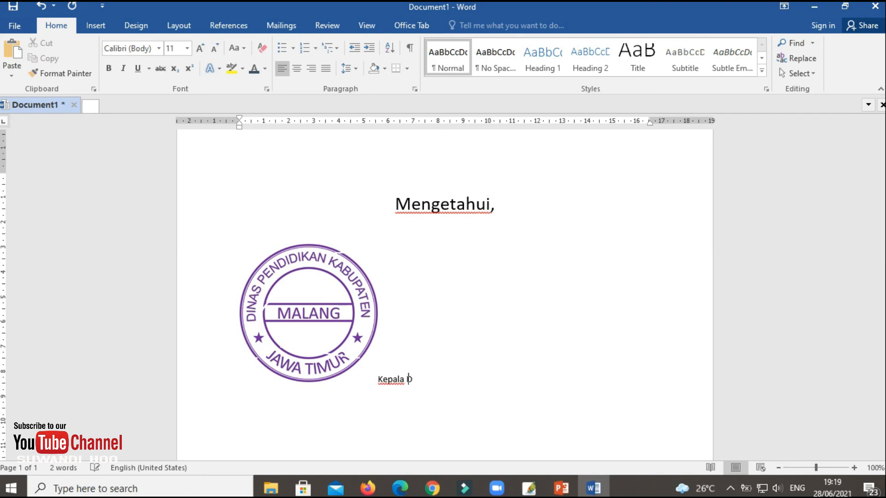
pyautogui.write('inas P')
pyautogui.press('BackSpace')
pyautogui.press('BackSpace')
pyautogui.write('s Pendidikan Kan.')
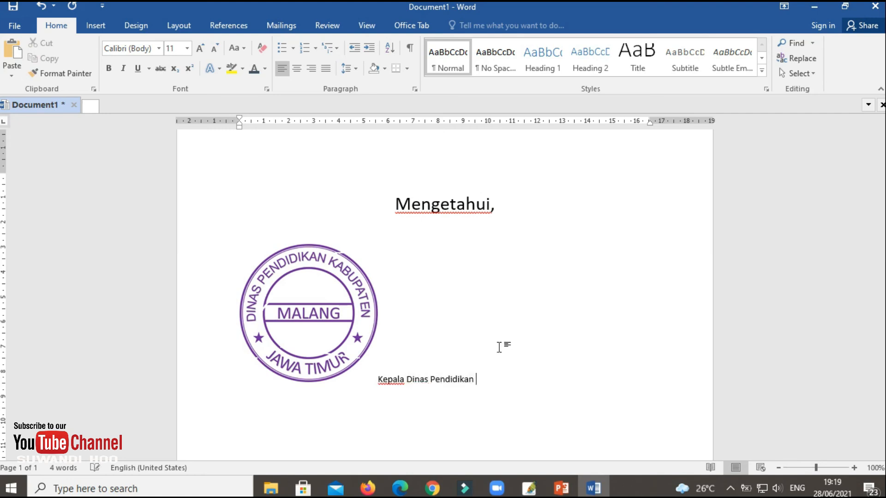
pyautogui.press('BackSpace')
pyautogui.press('BackSpace')
pyautogui.write('b. <a;')
pyautogui.press('BackSpace')
pyautogui.press('BackSpace')
pyautogui.press('BackSpace')
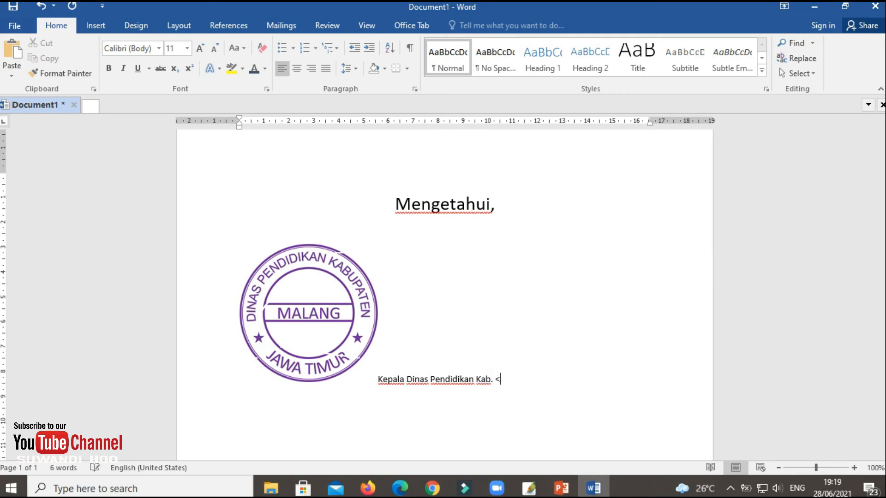
pyautogui.write('Malang')
# Delete the empty paragraph between "Mengetahui," and the stamp picture
pyautogui.click(422, 319)
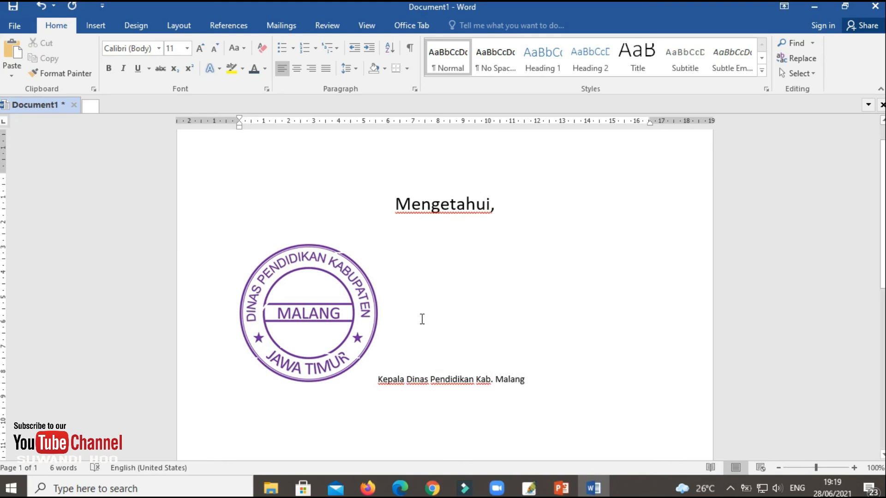
pyautogui.press('Left')
pyautogui.press('Left')
pyautogui.press('Left')
pyautogui.press('Left')
pyautogui.click(415, 237)
pyautogui.press('Delete')
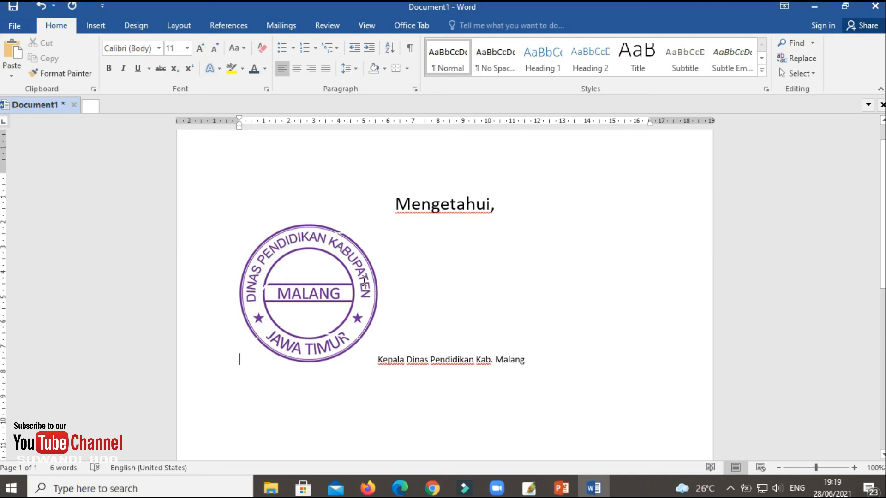
# Set the stamp picture's text wrapping to Behind Text
pyautogui.click(365, 286)
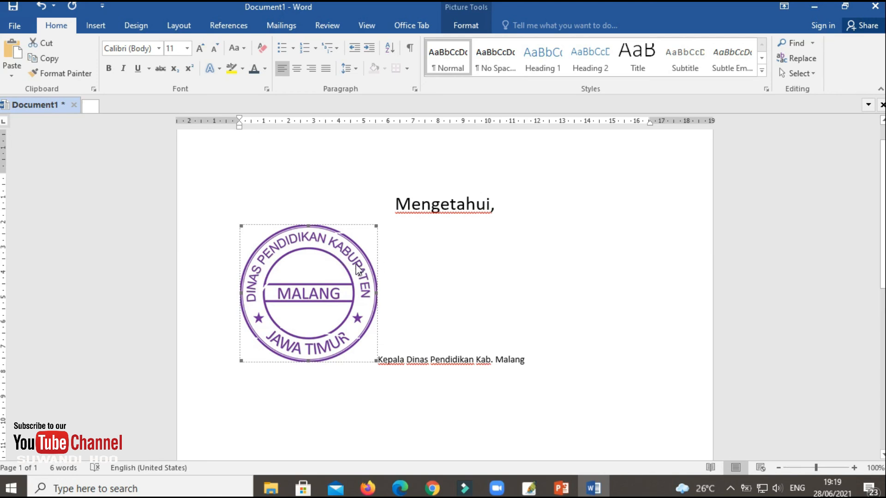
pyautogui.doubleClick(313, 246)
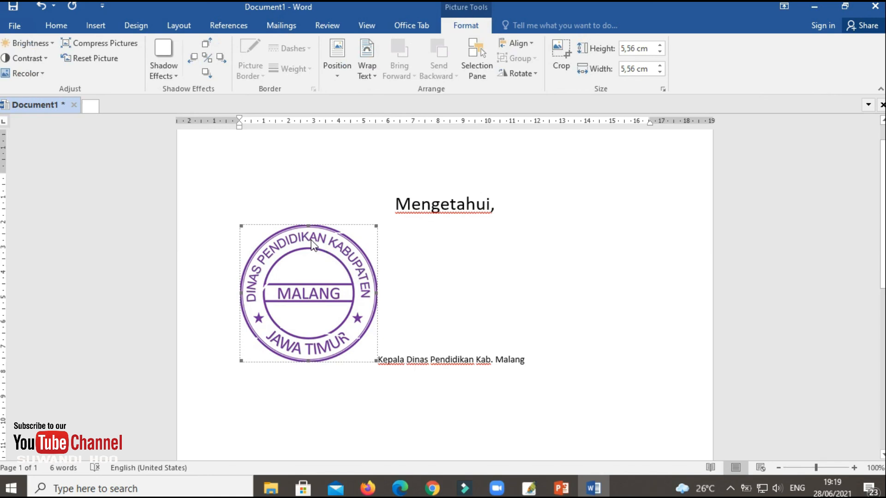
pyautogui.click(373, 76)
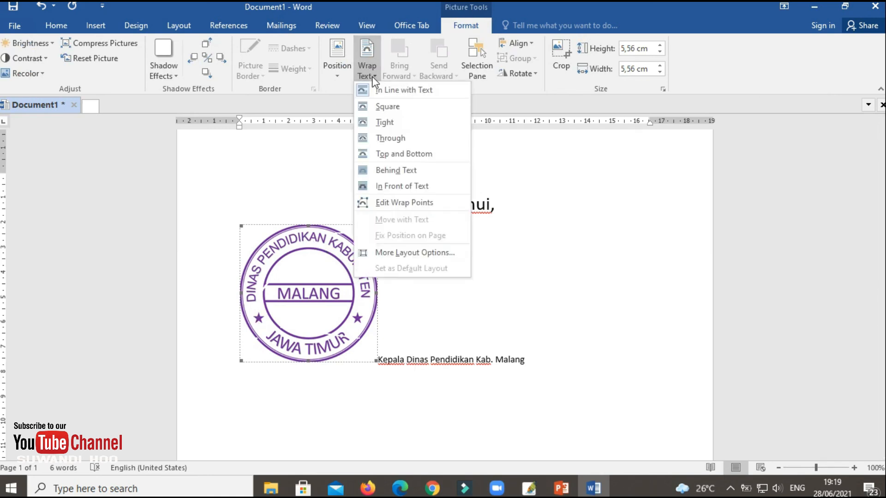
pyautogui.click(383, 170)
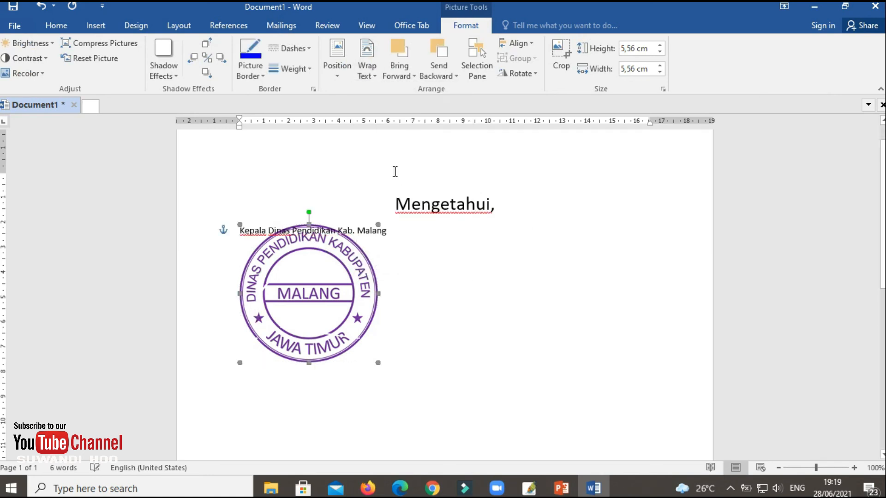
# Move the stamp closer to the page's center below "Mengetahui," and scale it down slightly
pyautogui.moveTo(341, 264); pyautogui.dragTo(388, 259)
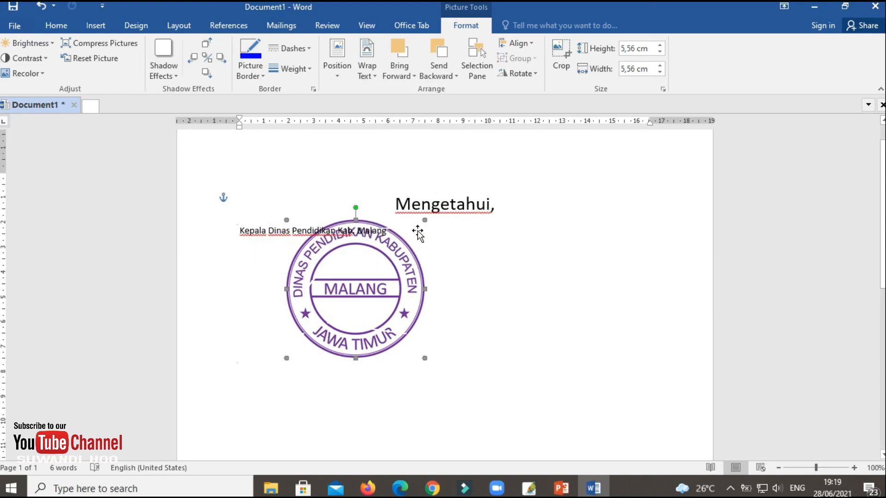
pyautogui.moveTo(424, 221); pyautogui.dragTo(387, 236)
# Shift the "Kepala Dinas Pendidikan Kab. Malang" line right beneath "Mengetahui," and lower it by four paragraphs
pyautogui.click(240, 229)
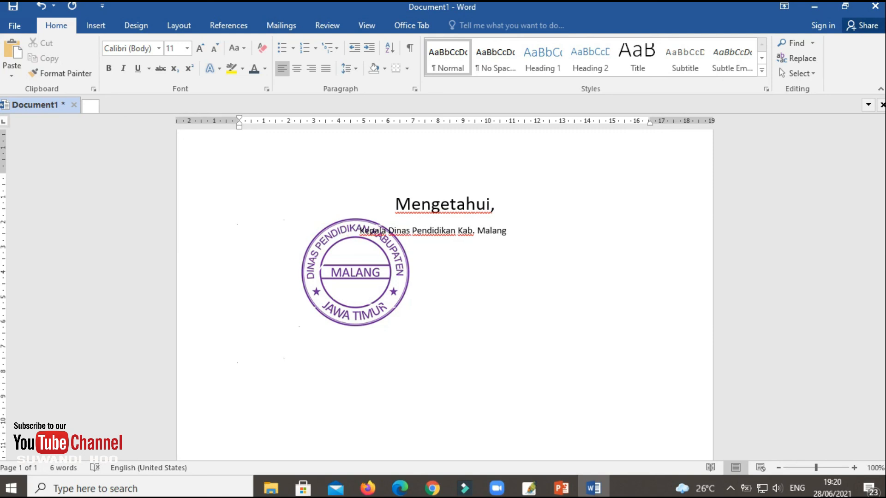
pyautogui.press('Return')
pyautogui.press('Return')
pyautogui.press('Return')
pyautogui.press('Return')
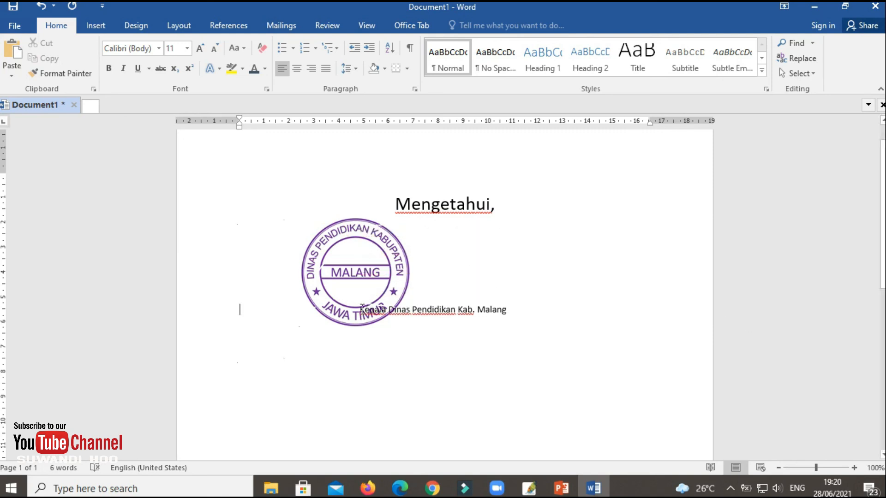
# Set the "Kepala Dinas Pendidikan Kab. Malang" line to font size 16 and shift it slightly left by removing leading spaces
pyautogui.moveTo(361, 309); pyautogui.dragTo(563, 322)
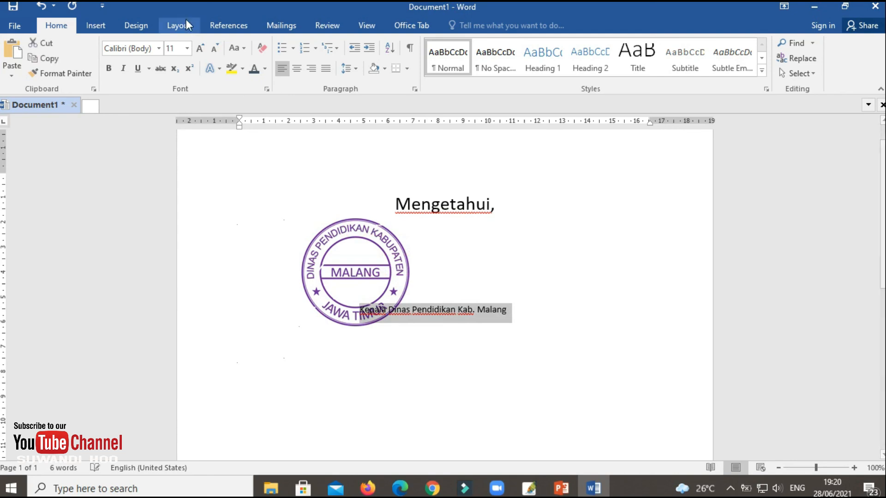
pyautogui.click(188, 49)
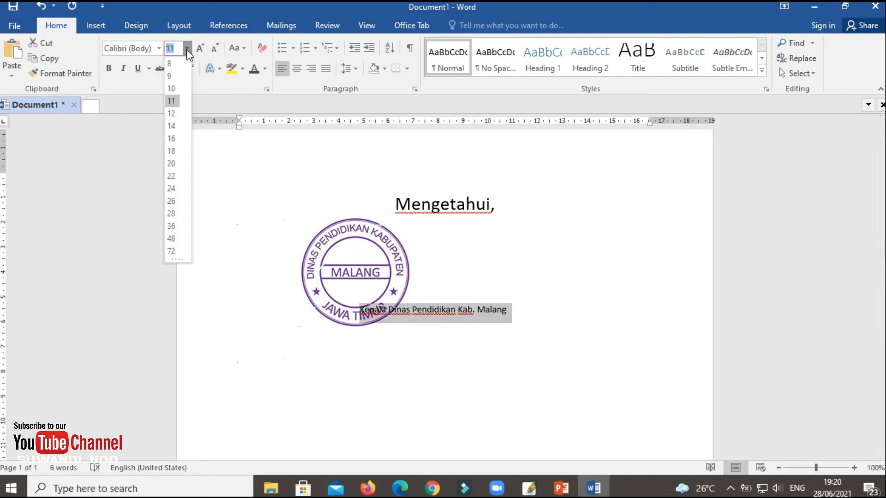
pyautogui.click(174, 145)
pyautogui.click(358, 314)
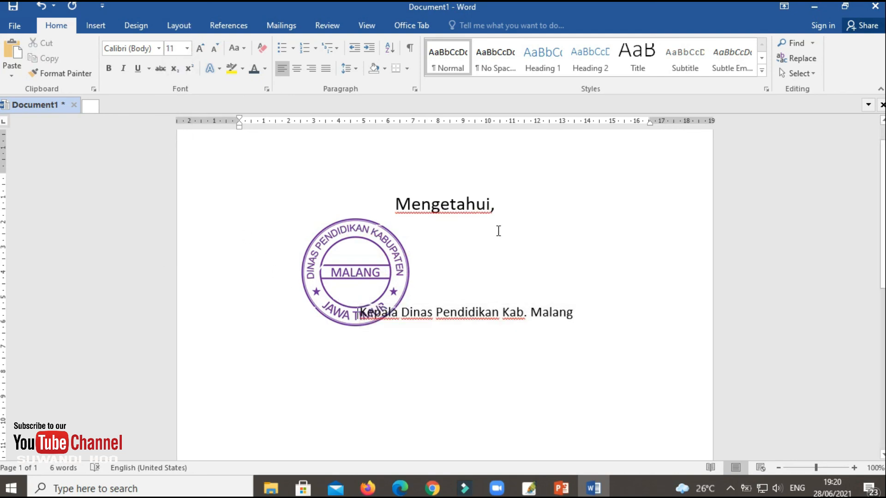
pyautogui.press('BackSpace')
pyautogui.press('BackSpace')
pyautogui.press('BackSpace')
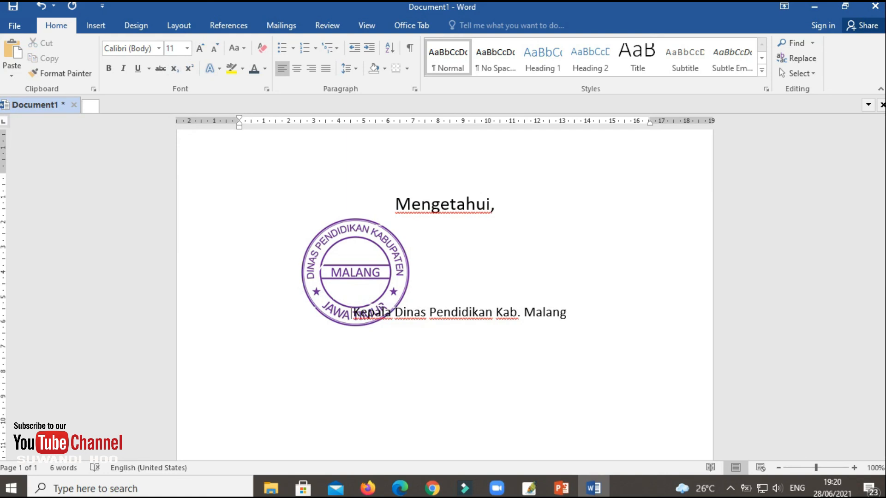
# Rotate the stamp picture slightly counterclockwise so it sits tilted over the start of the signature line
pyautogui.click(388, 256)
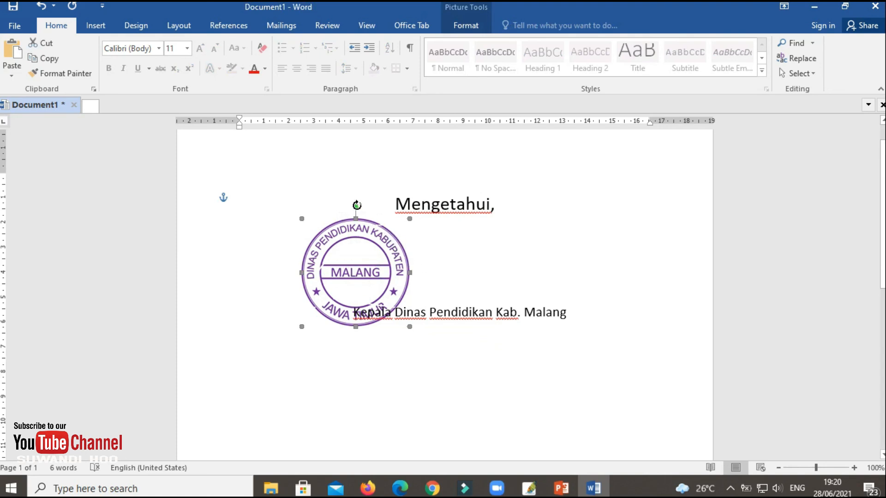
pyautogui.moveTo(357, 205); pyautogui.dragTo(347, 203)
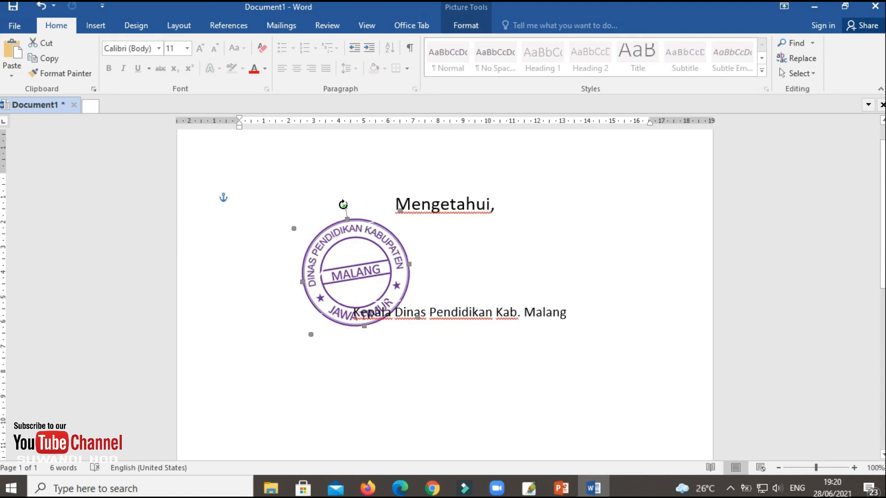
pyautogui.click(596, 256)
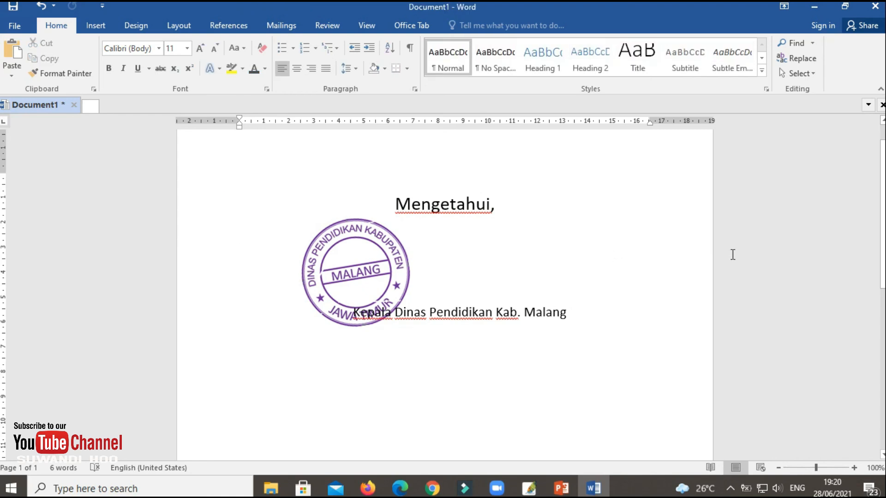
# Make the "Kepala Dinas Pendidikan Kab. Malang" line bold
pyautogui.moveTo(572, 317)
pyautogui.mouseDown()
pyautogui.moveTo(245, 315)
pyautogui.moveTo(354, 315)
pyautogui.mouseUp()
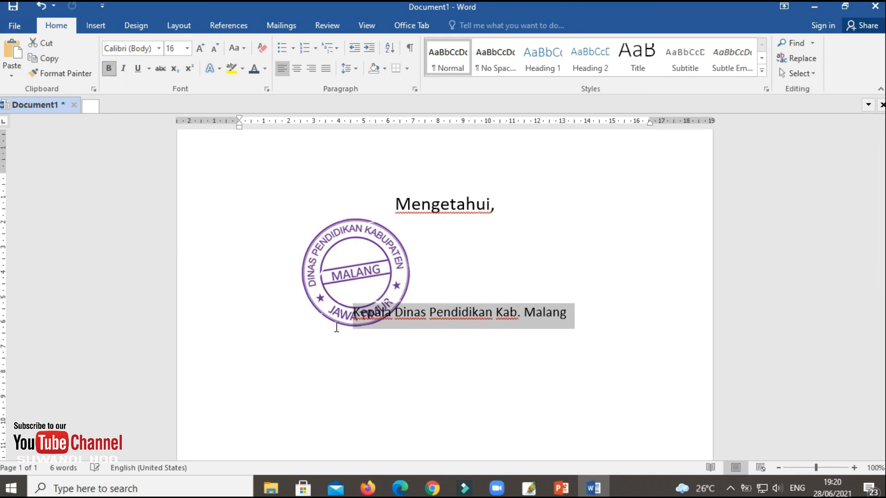
pyautogui.click(108, 68)
pyautogui.click(394, 368)
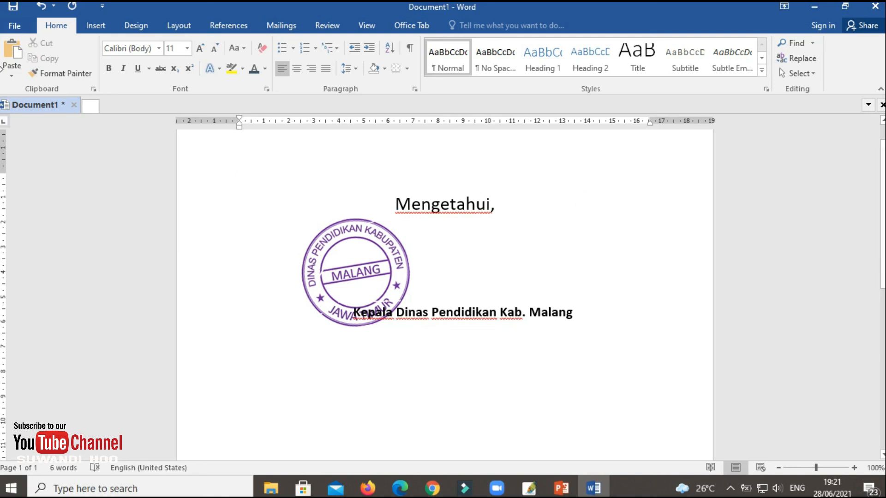
# Check the stamp and signature text in the print preview enlarged to 110%, and return to the document
pyautogui.click(14, 28)
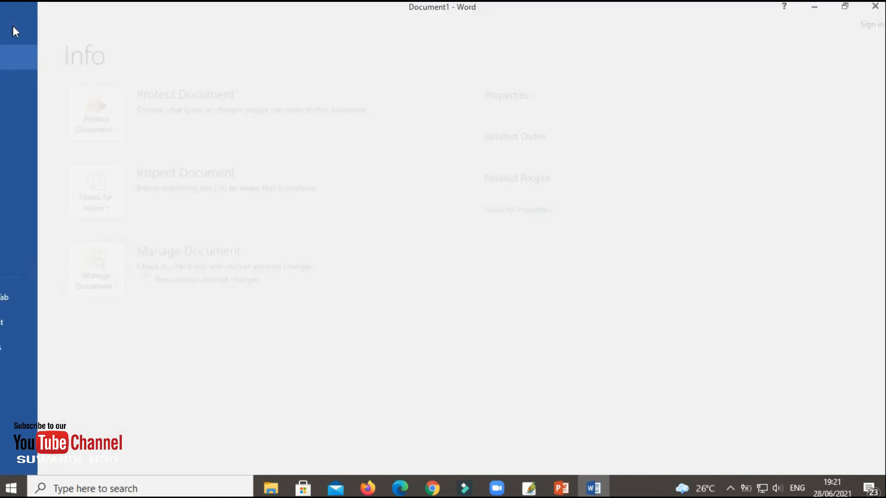
pyautogui.click(14, 180)
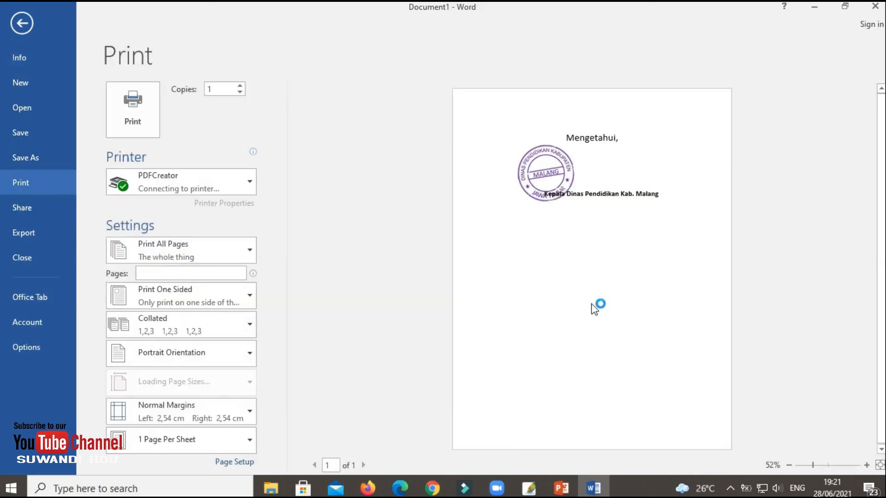
pyautogui.click(866, 465)
pyautogui.click(867, 465)
pyautogui.click(866, 465)
pyautogui.click(866, 465)
pyautogui.click(867, 465)
pyautogui.click(866, 465)
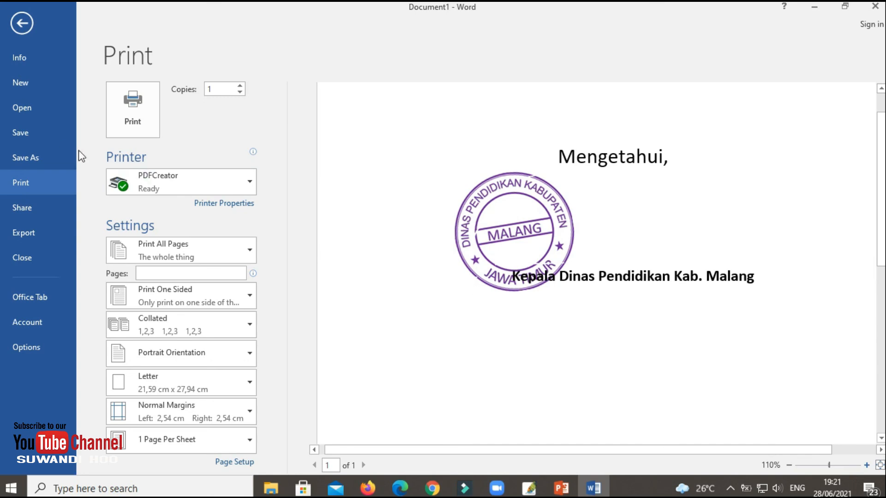
pyautogui.click(21, 25)
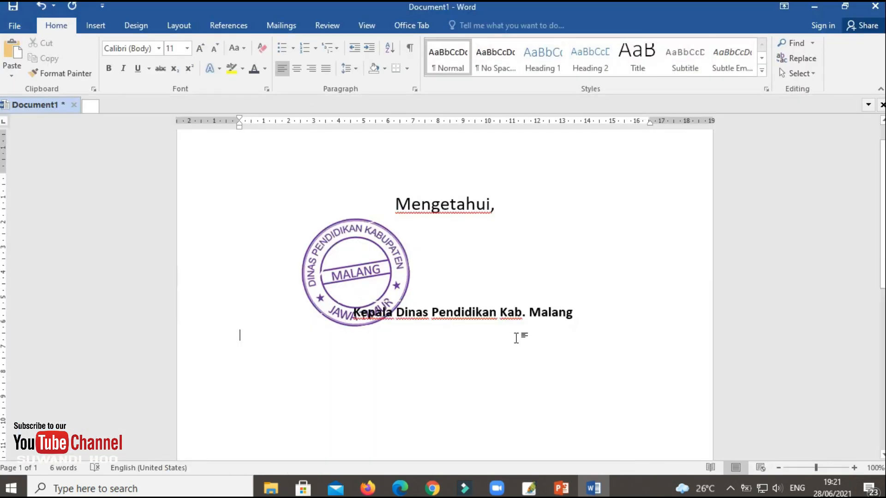